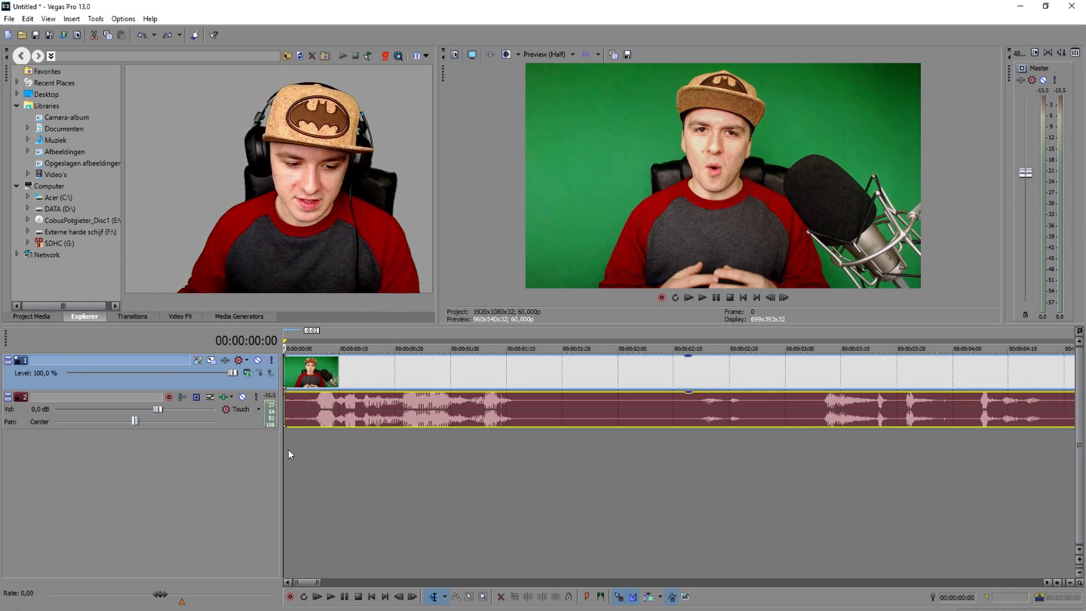
# - Split the clip at 00:00:01:12 and open Event FX for the audio piece before the cut
pyautogui.scroll(-1, 356, 426)
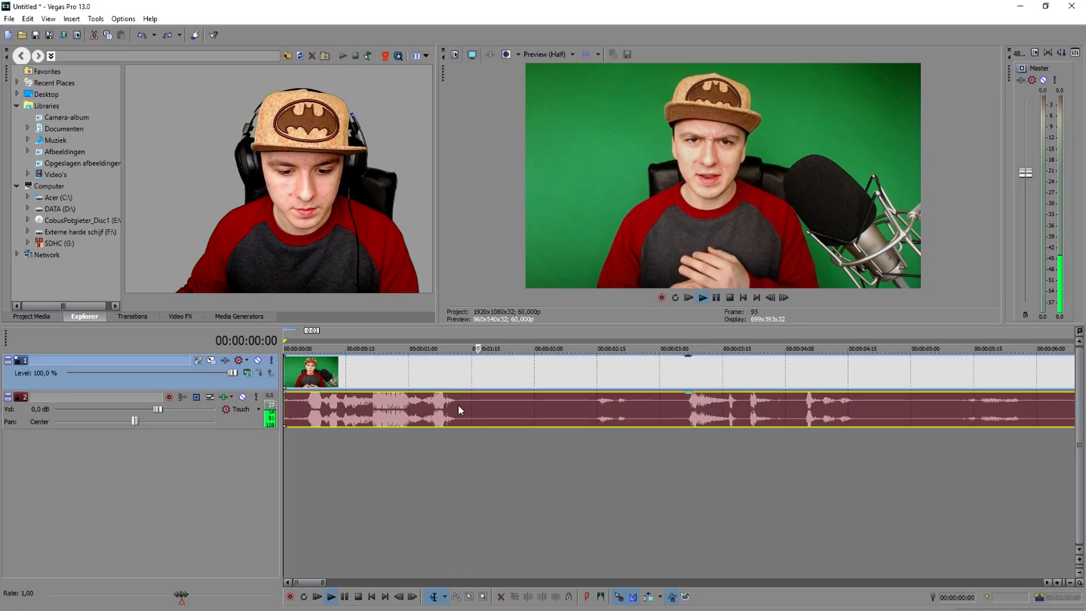
pyautogui.click(458, 406)
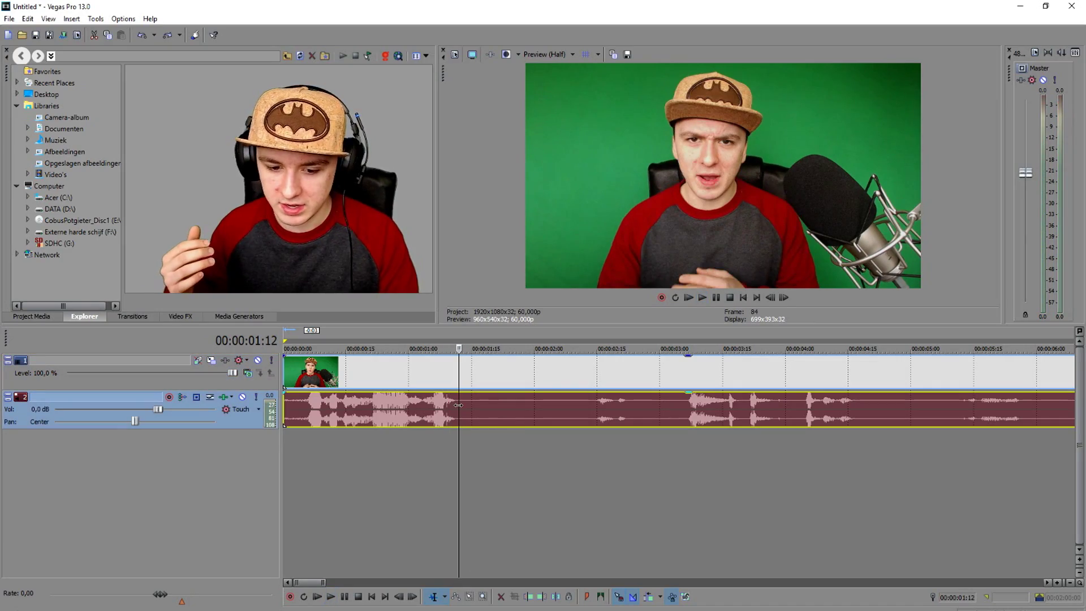
pyautogui.press('s')
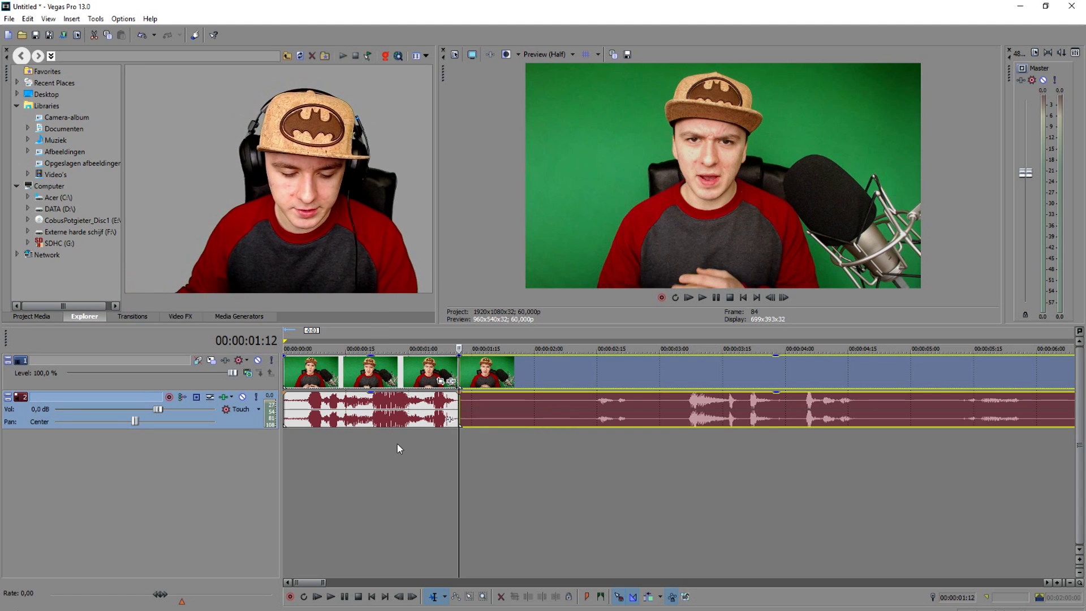
pyautogui.click(431, 417)
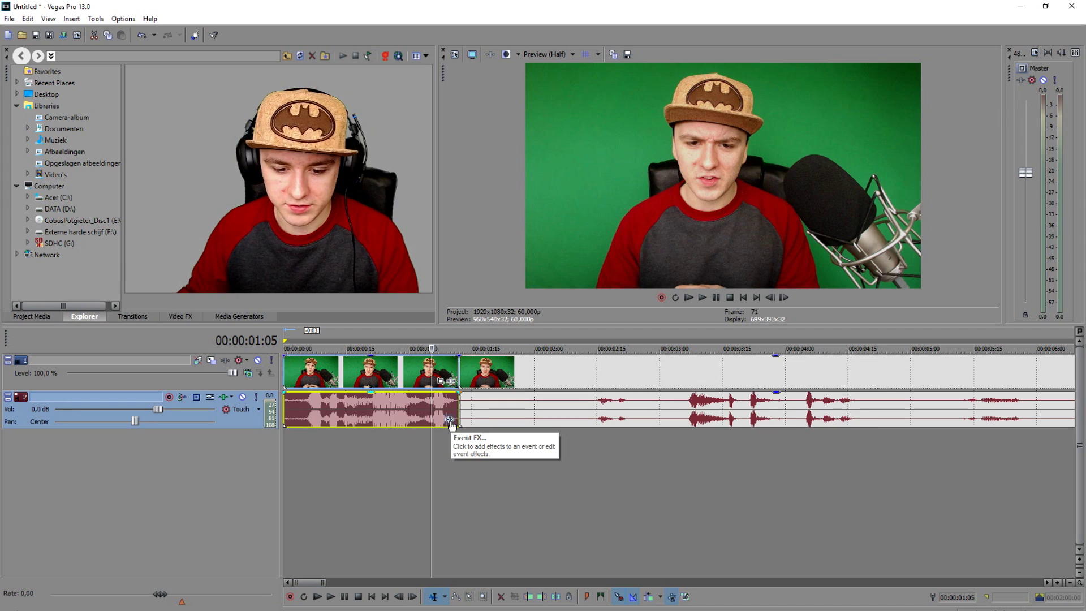
pyautogui.click(449, 421)
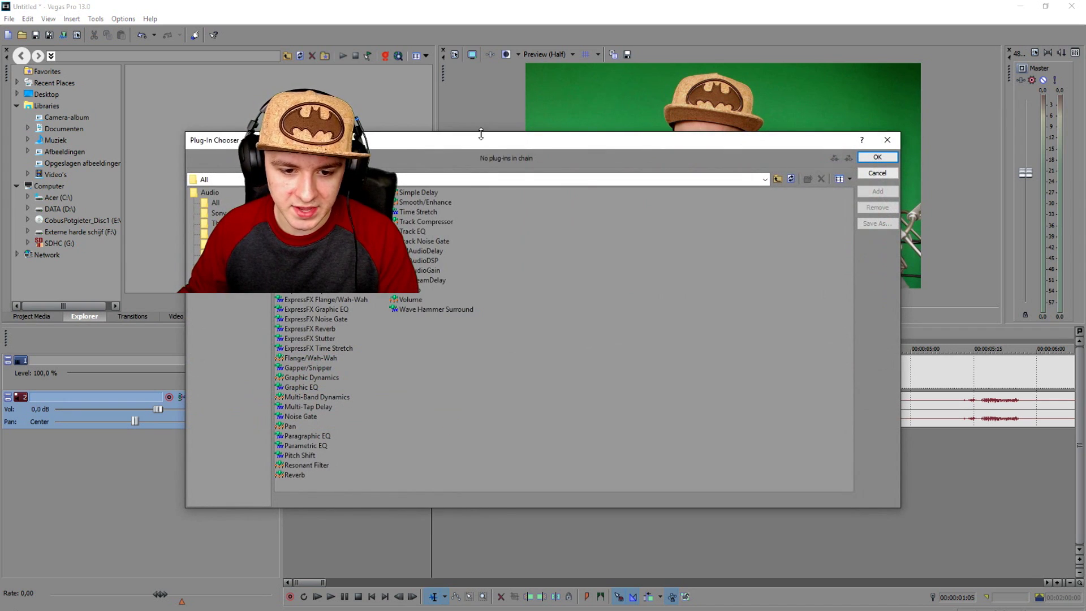
# - Apply Pitch Shift at 3 semitones to the first audio piece and rewind to the project start
pyautogui.moveTo(476, 144); pyautogui.dragTo(704, 56)
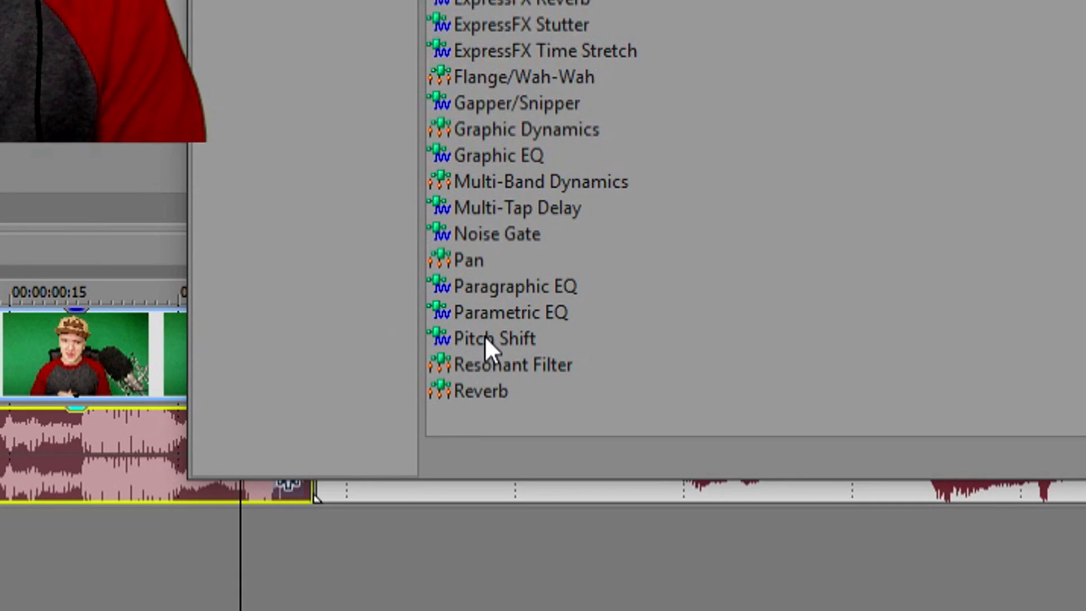
pyautogui.click(485, 337)
pyautogui.click(498, 390)
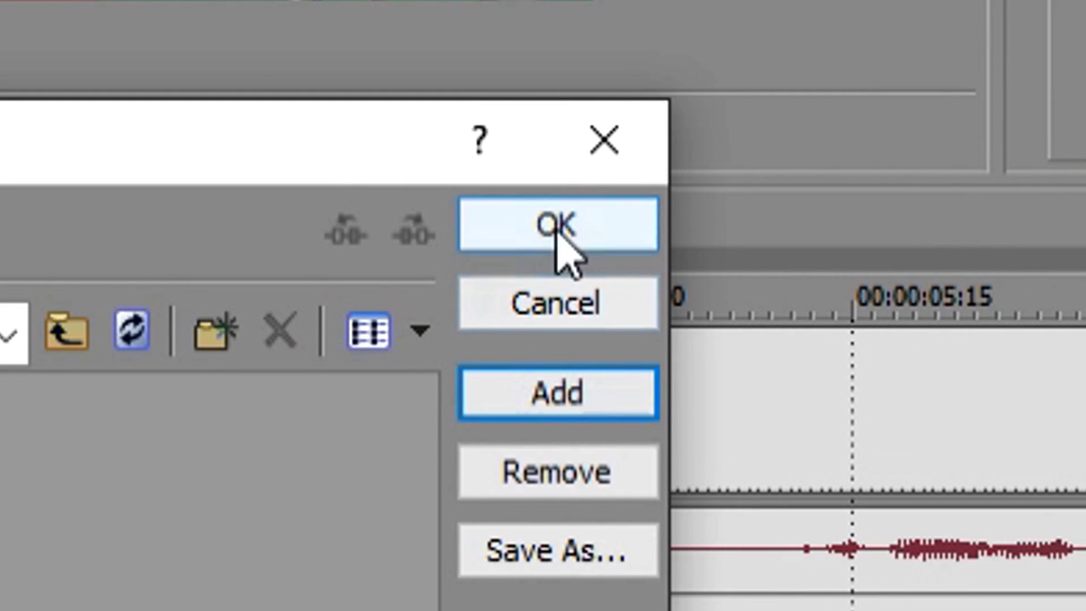
pyautogui.click(556, 231)
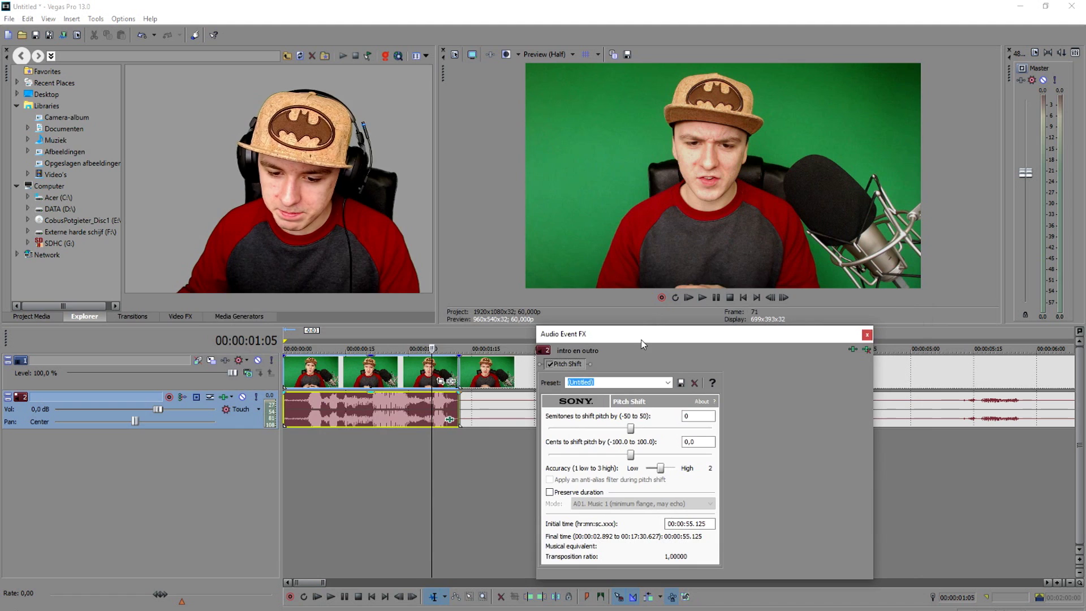
pyautogui.moveTo(642, 343); pyautogui.dragTo(669, 73)
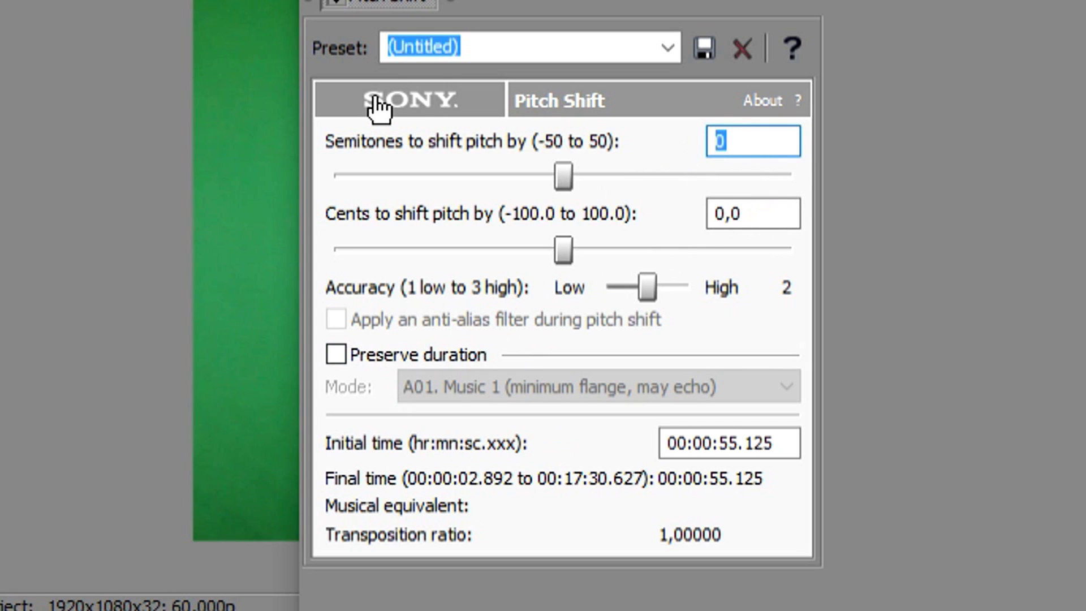
pyautogui.write('3')
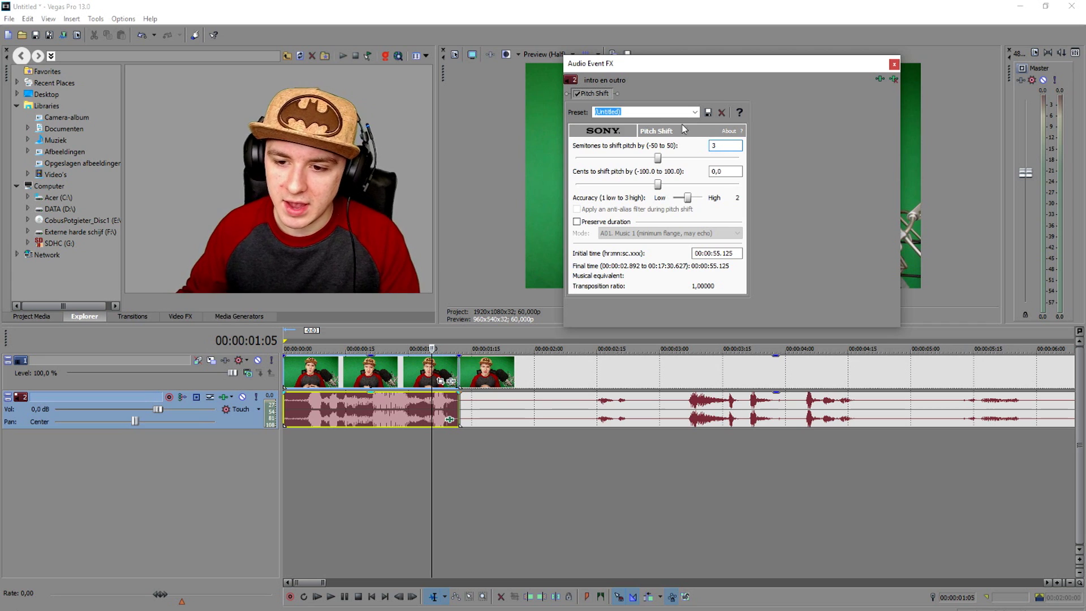
pyautogui.press('Escape')
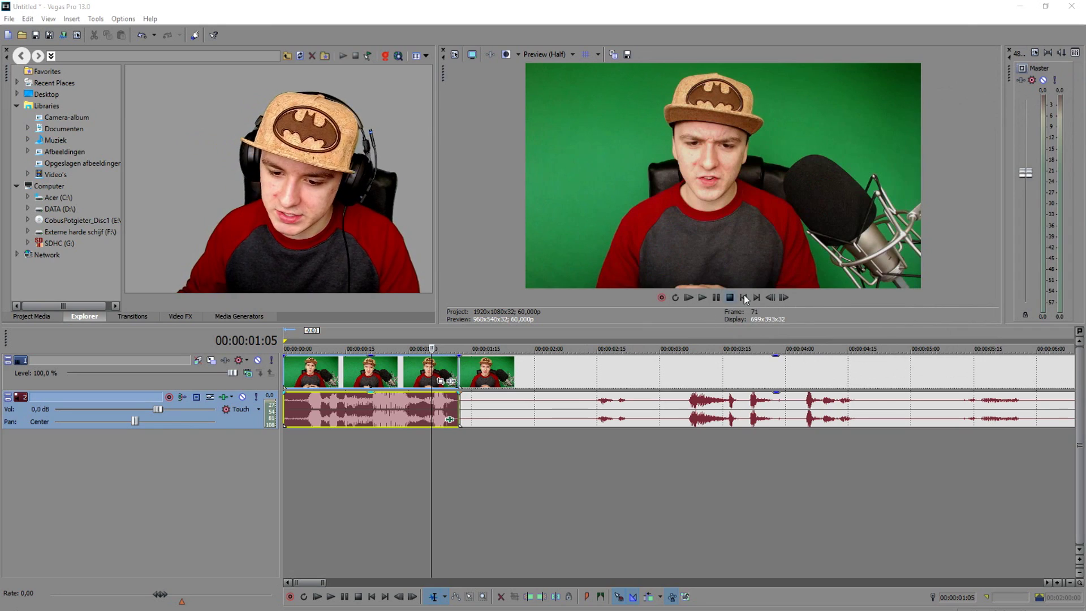
pyautogui.click(743, 297)
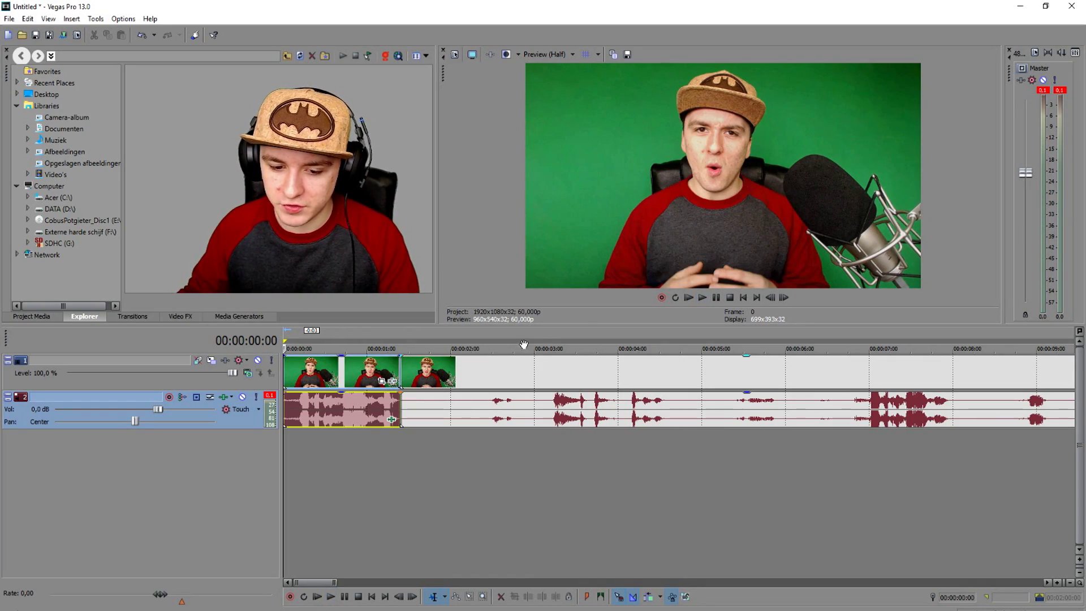
# - Play back, split out a short audio piece around 00:00:02:20, and open its Event FX
pyautogui.press('space')
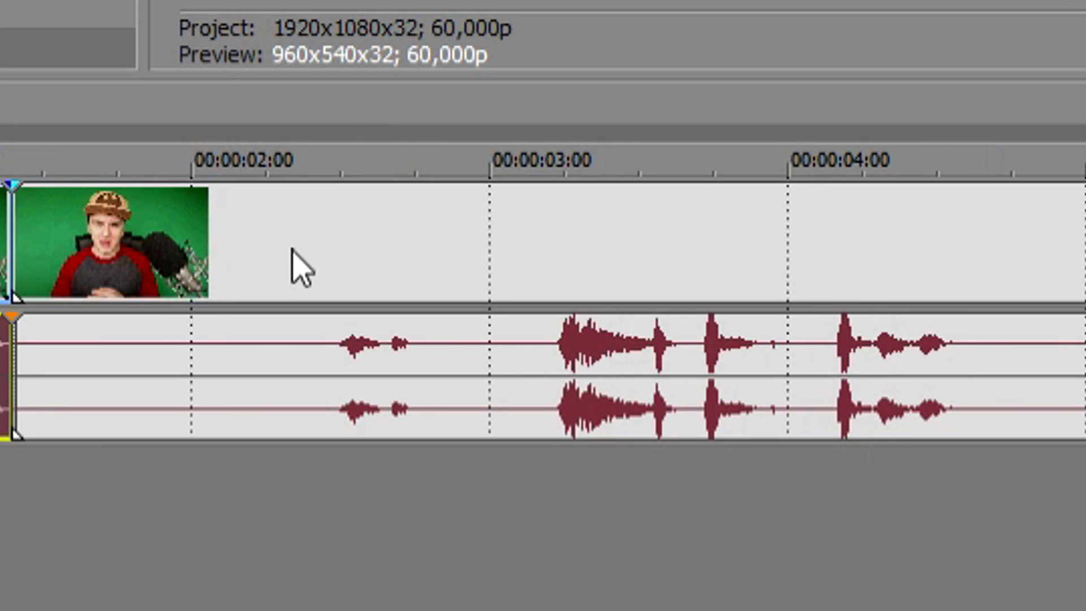
pyautogui.click(478, 378)
pyautogui.scroll(2, 604, 417)
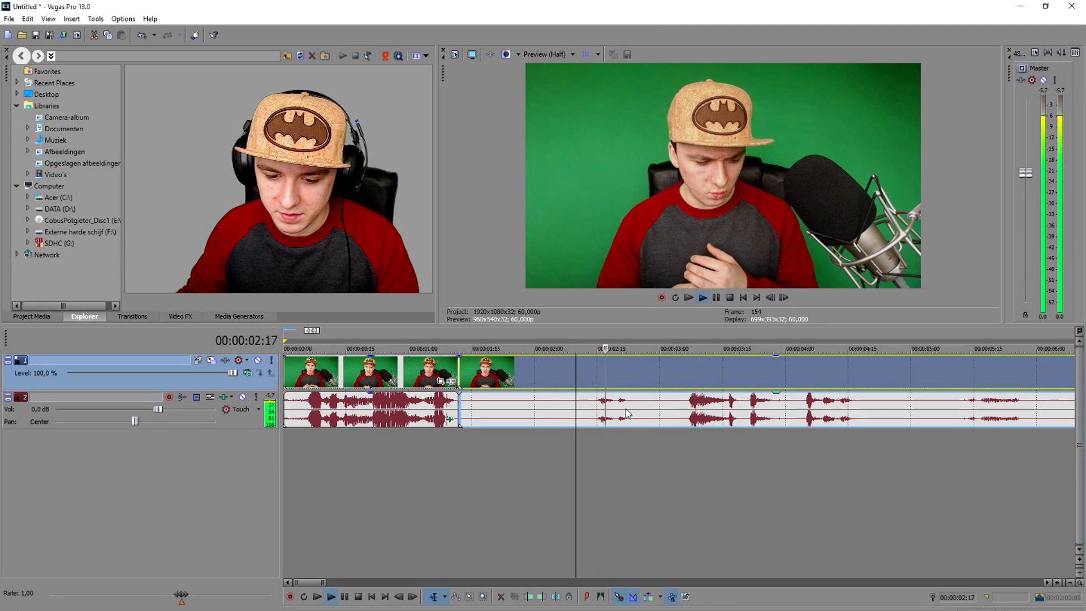
pyautogui.press('space')
pyautogui.press('s')
pyautogui.click(646, 403)
pyautogui.press('s')
pyautogui.click(619, 405)
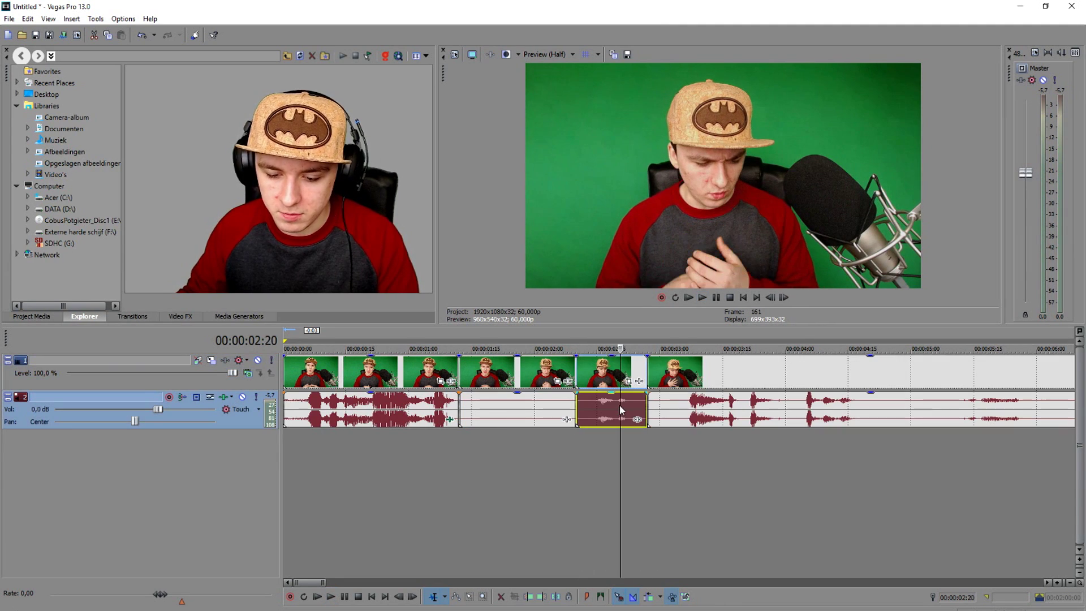
pyautogui.click(637, 419)
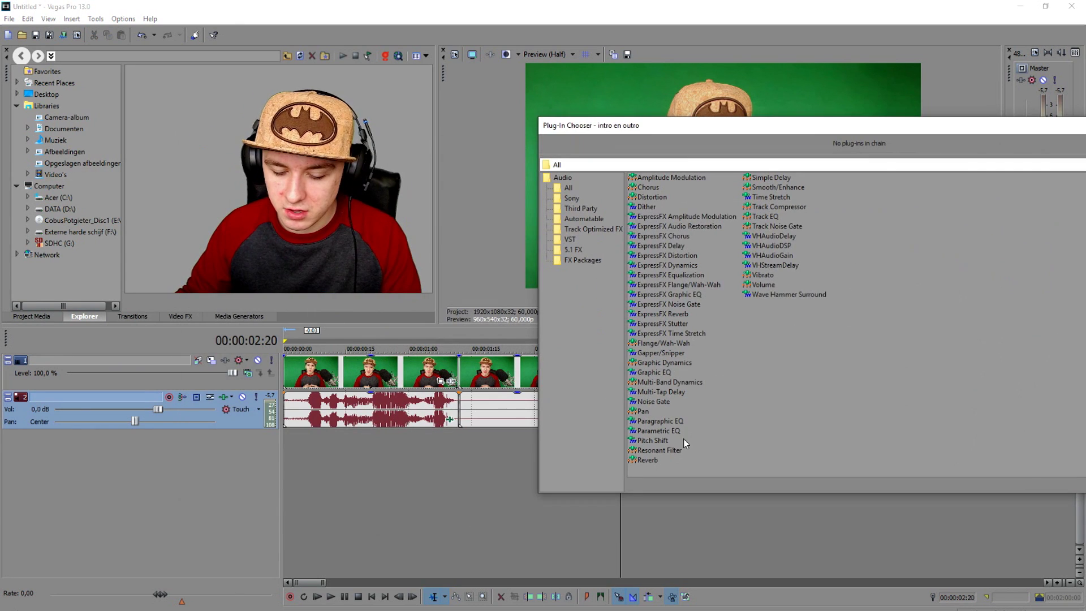
# - Add Pitch Shift at 3 semitones to that piece and replay the edit from the start
pyautogui.click(662, 443)
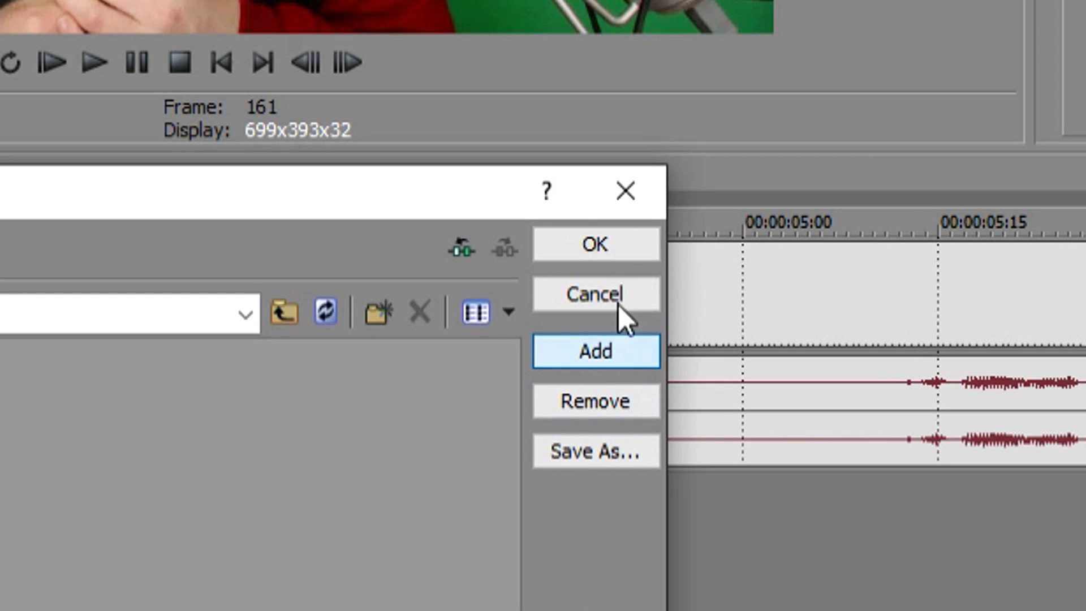
pyautogui.click(572, 242)
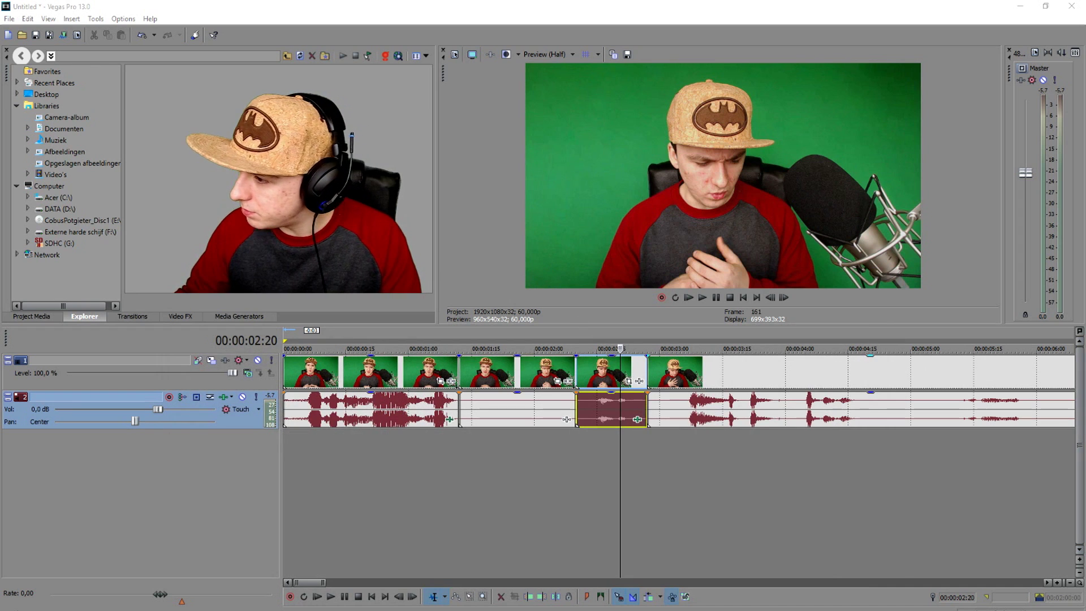
pyautogui.moveTo(800, 53); pyautogui.dragTo(715, 59)
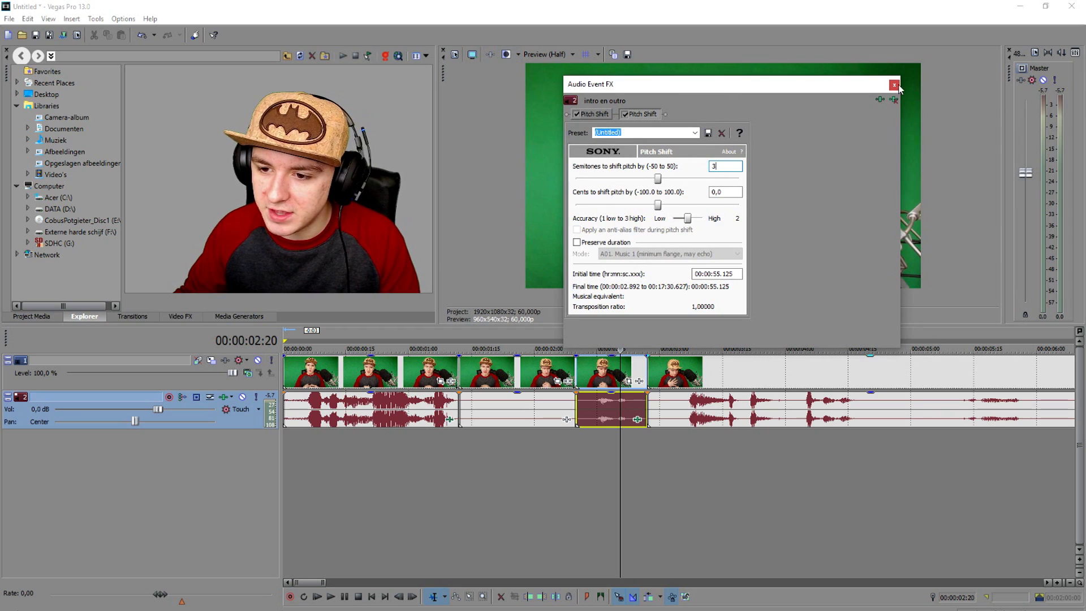
pyautogui.click(893, 86)
pyautogui.click(741, 297)
pyautogui.press('space')
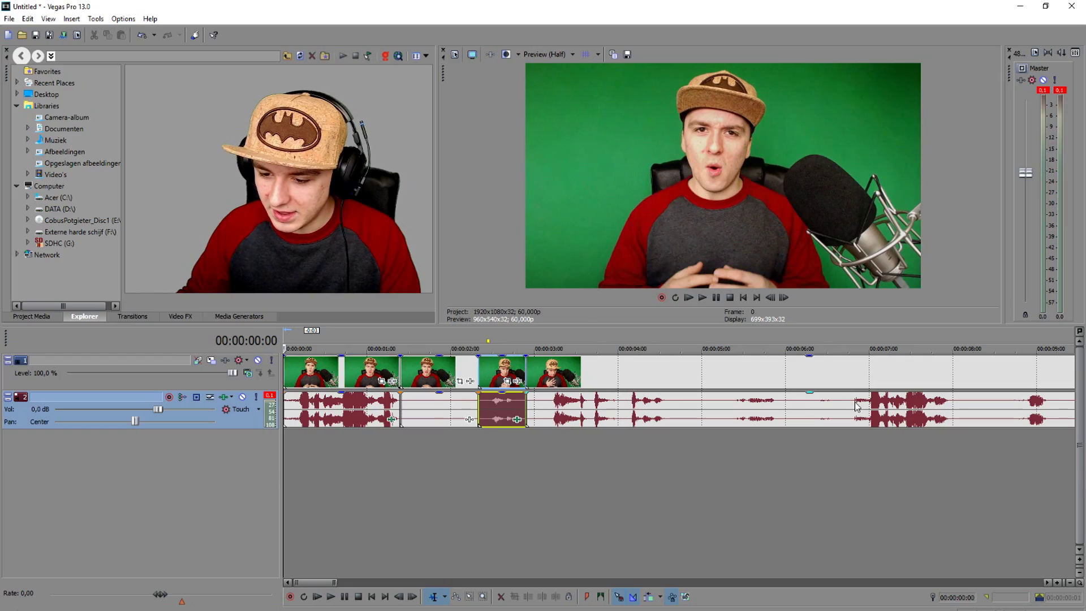
# - Split the clip at 00:00:06:24 and 00:00:08:00 and select the piece between them
pyautogui.click(857, 405)
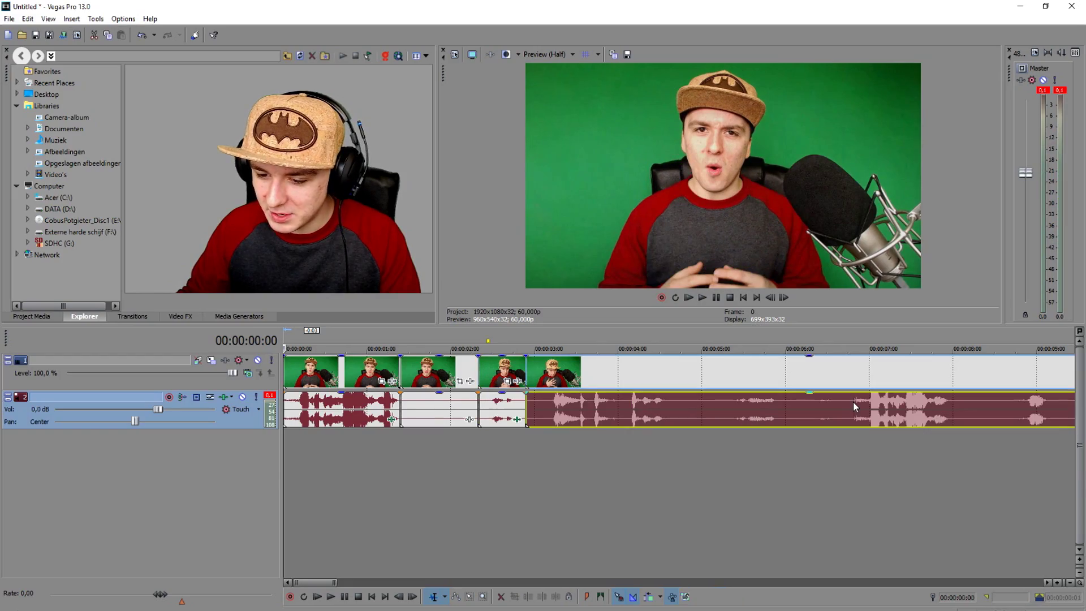
pyautogui.press('space')
pyautogui.press('space')
pyautogui.press('s')
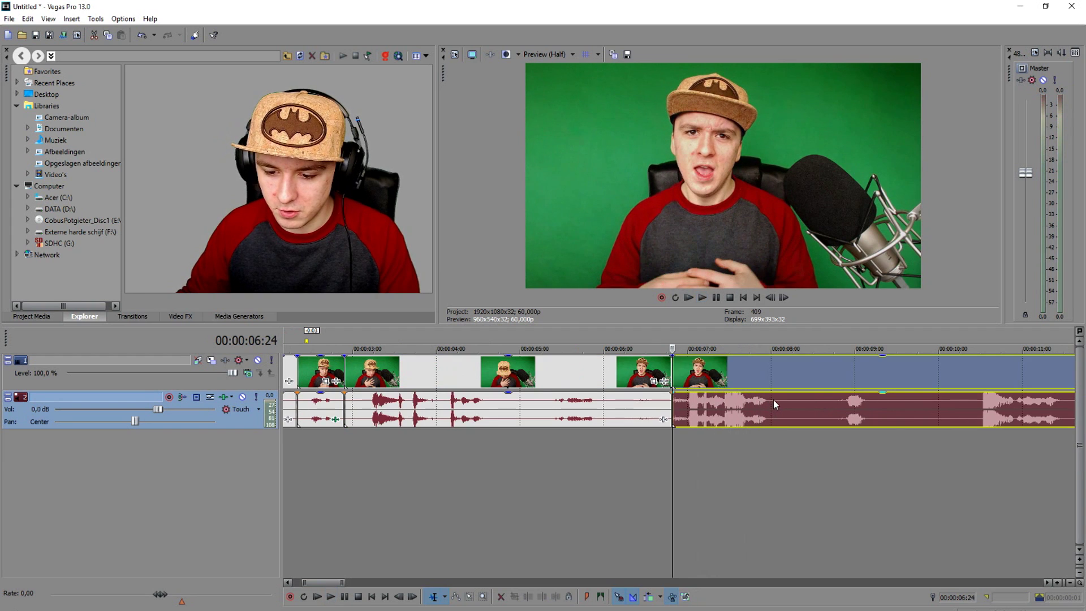
pyautogui.click(773, 400)
pyautogui.press('s')
pyautogui.click(723, 412)
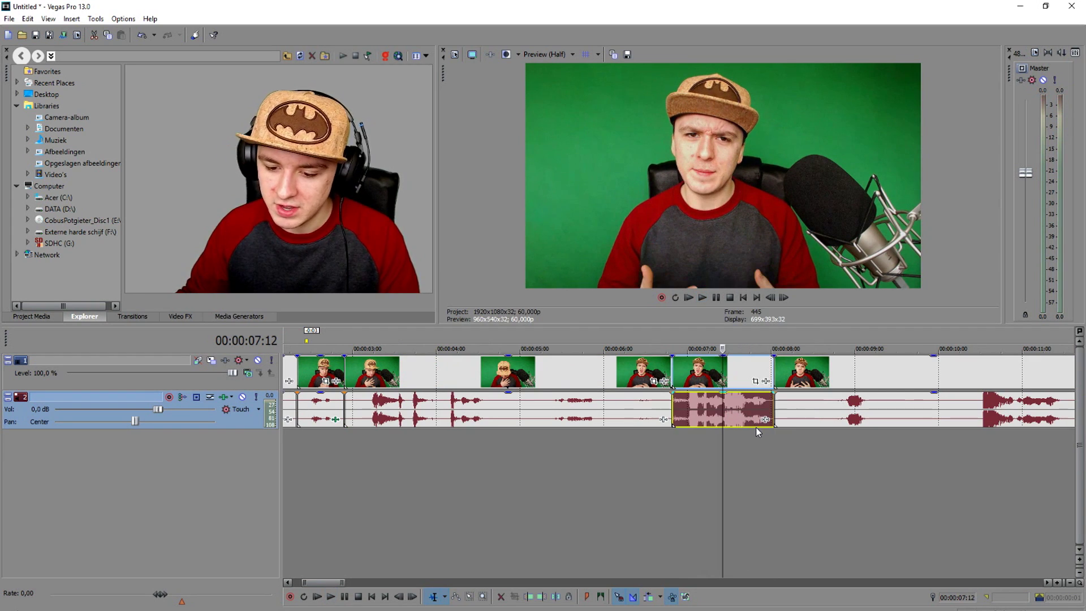
# - Add Pitch Shift to that piece and lower its semitone amount
pyautogui.click(765, 419)
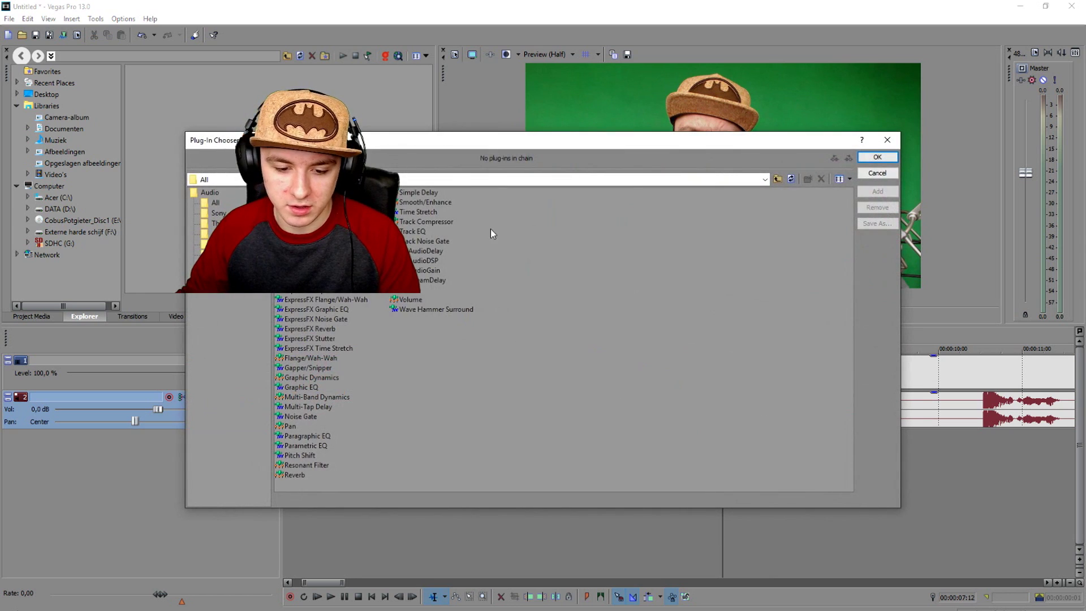
pyautogui.moveTo(465, 145); pyautogui.dragTo(536, 315)
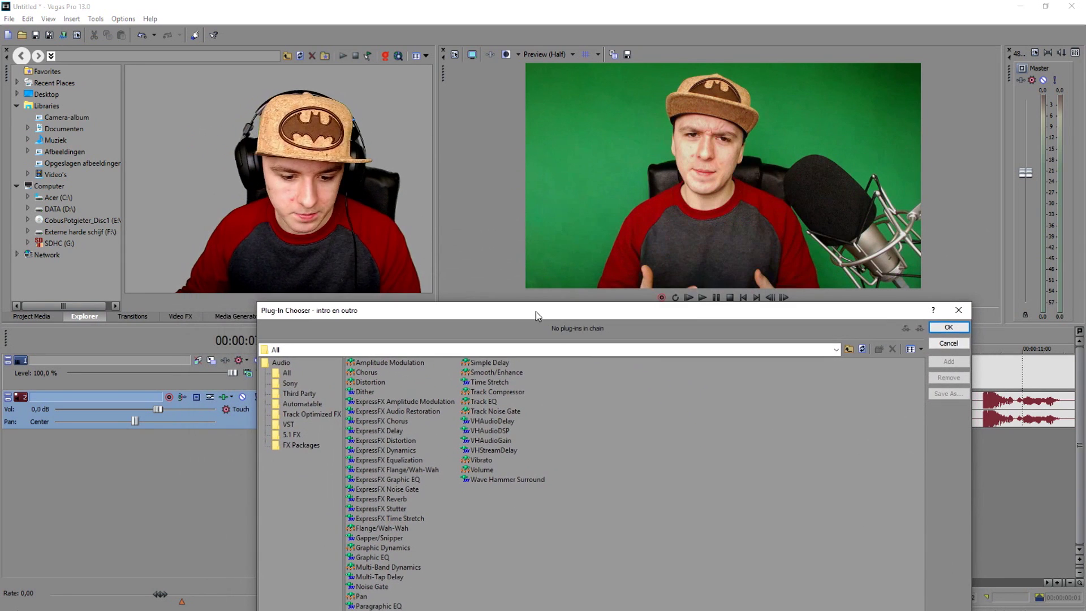
pyautogui.moveTo(474, 303); pyautogui.dragTo(792, 113)
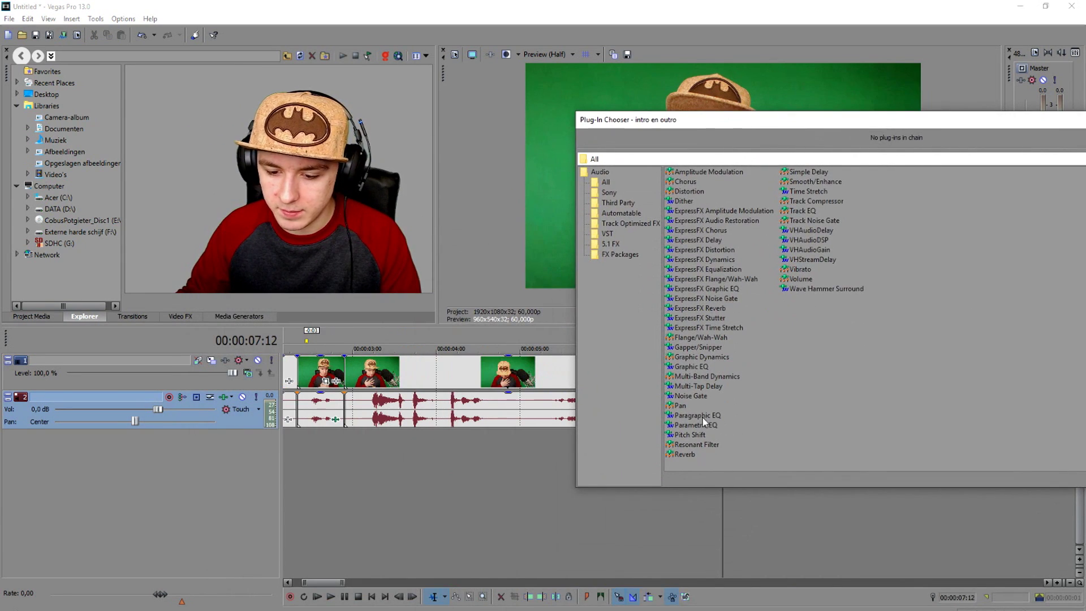
pyautogui.moveTo(720, 126); pyautogui.dragTo(316, 343)
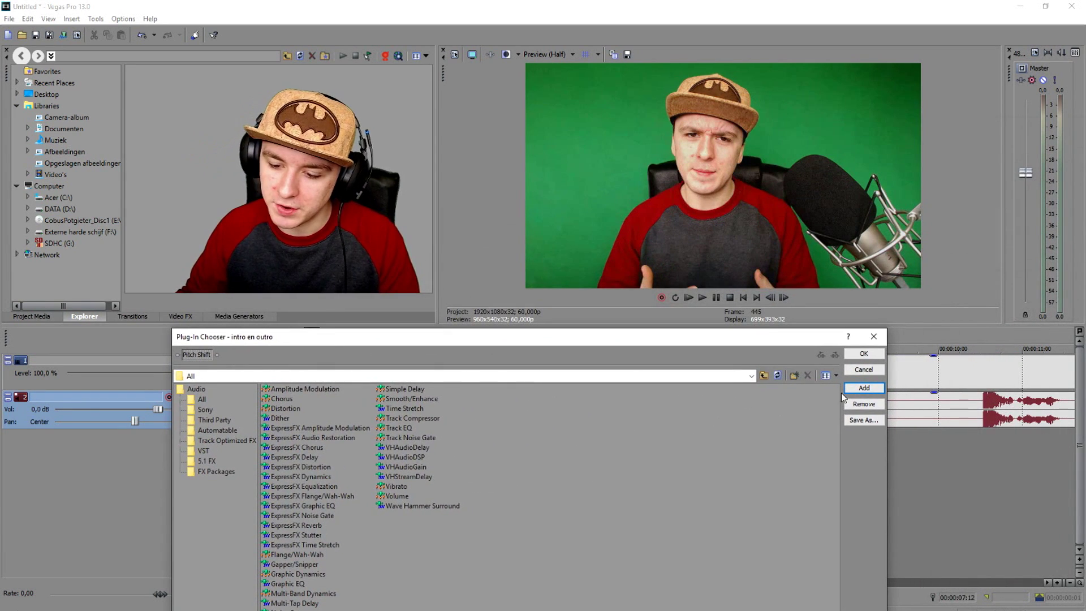
pyautogui.click(860, 354)
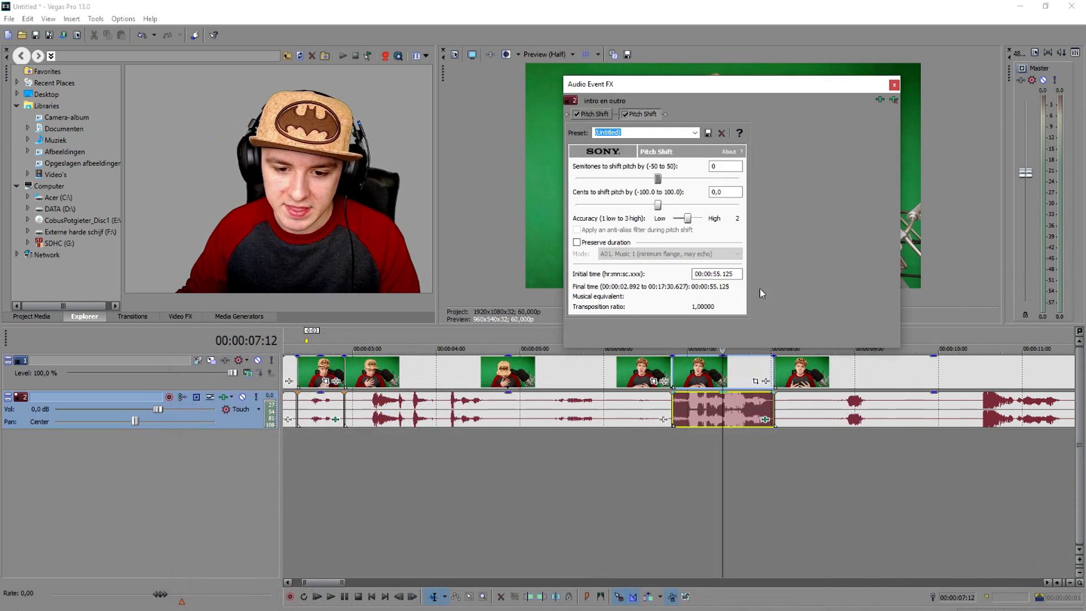
pyautogui.moveTo(657, 179); pyautogui.dragTo(652, 179)
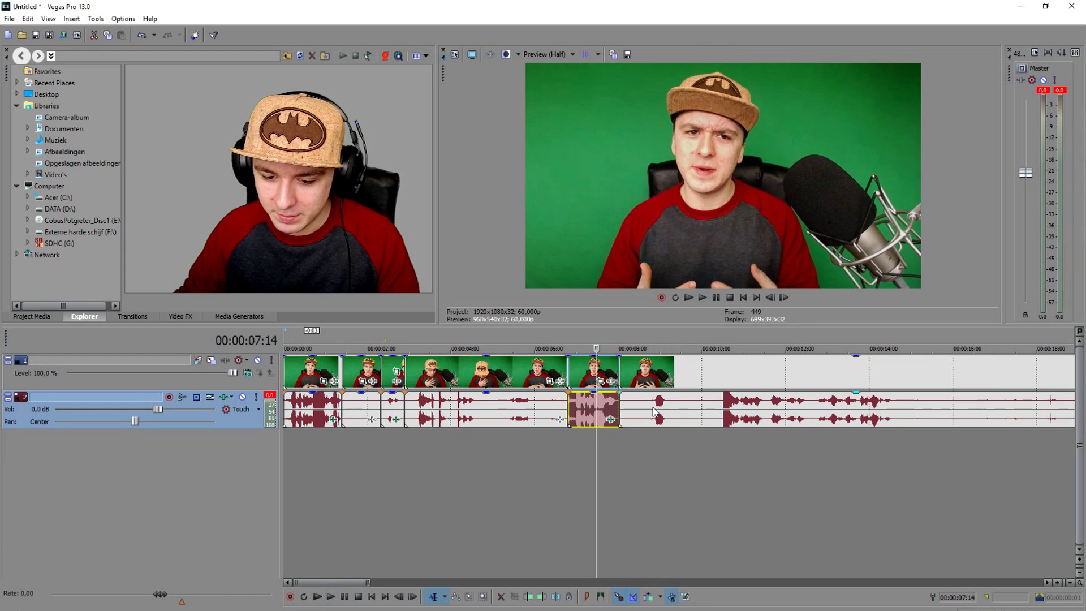
# - Add Pitch Shift at -3 semitones to the audio event near 00:00:09 and play from the start
pyautogui.click(647, 404)
pyautogui.click(744, 402)
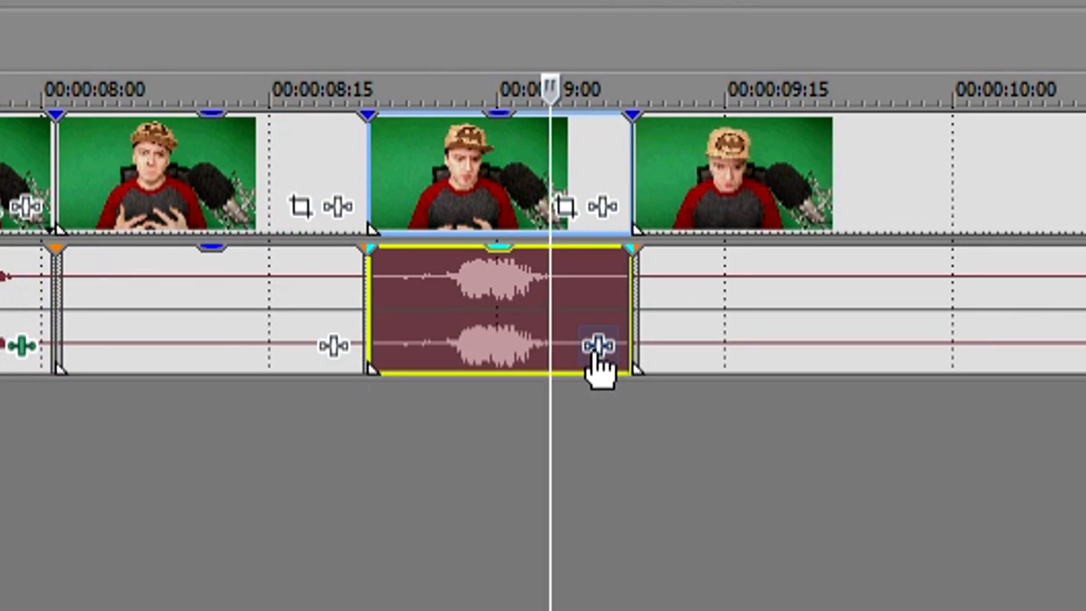
pyautogui.click(736, 419)
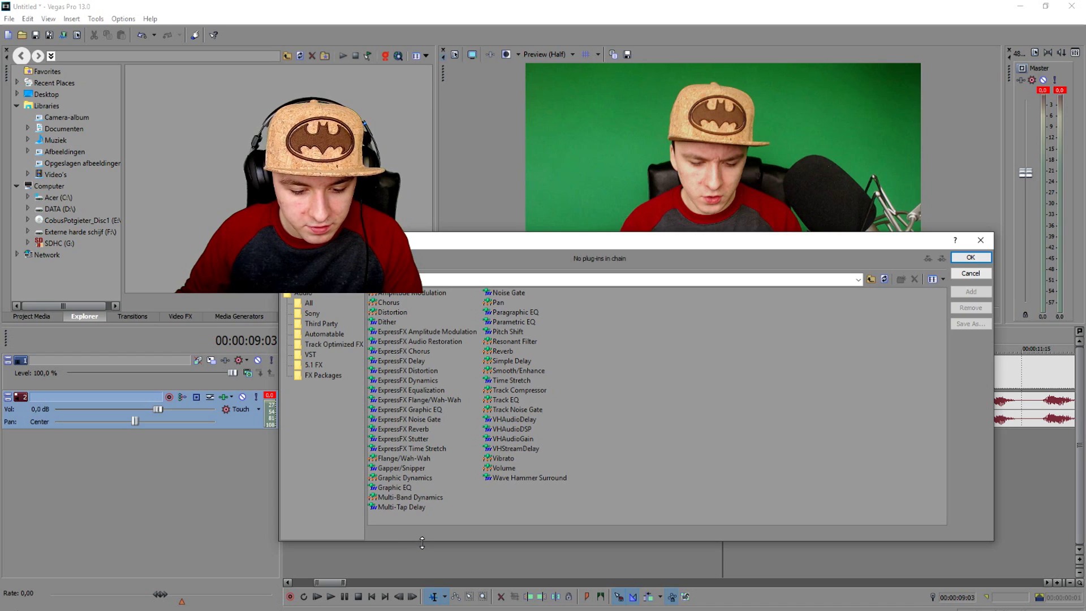
pyautogui.moveTo(422, 543); pyautogui.dragTo(422, 605)
pyautogui.click(393, 556)
pyautogui.click(970, 292)
pyautogui.click(971, 258)
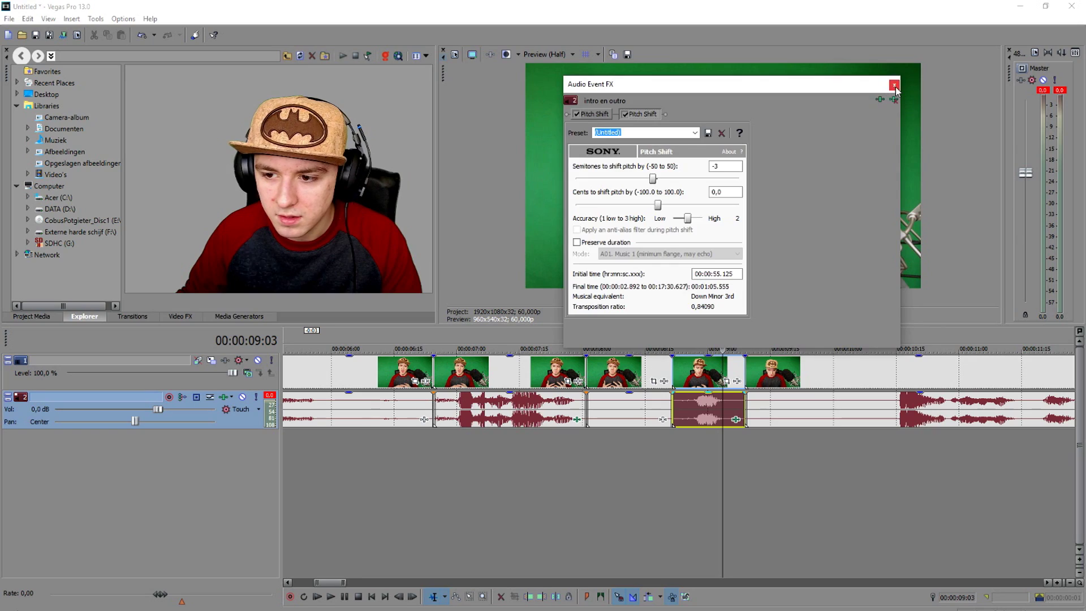
pyautogui.click(868, 79)
pyautogui.click(744, 298)
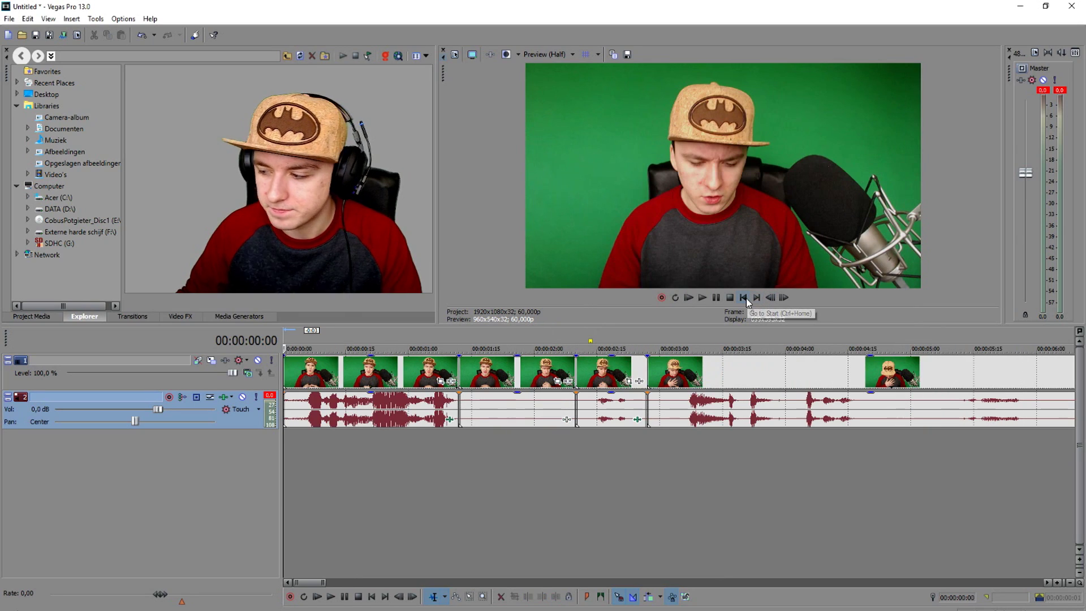
pyautogui.press('space')
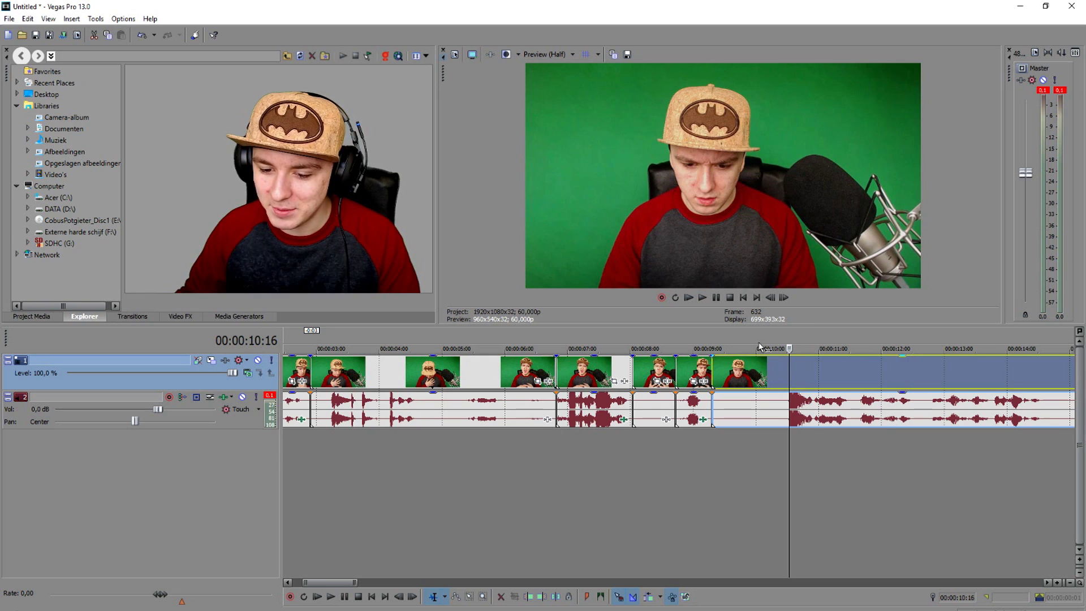
# - Split the clip at 00:00:10:14 and play the following phrase to find where it ends
pyautogui.click(664, 331)
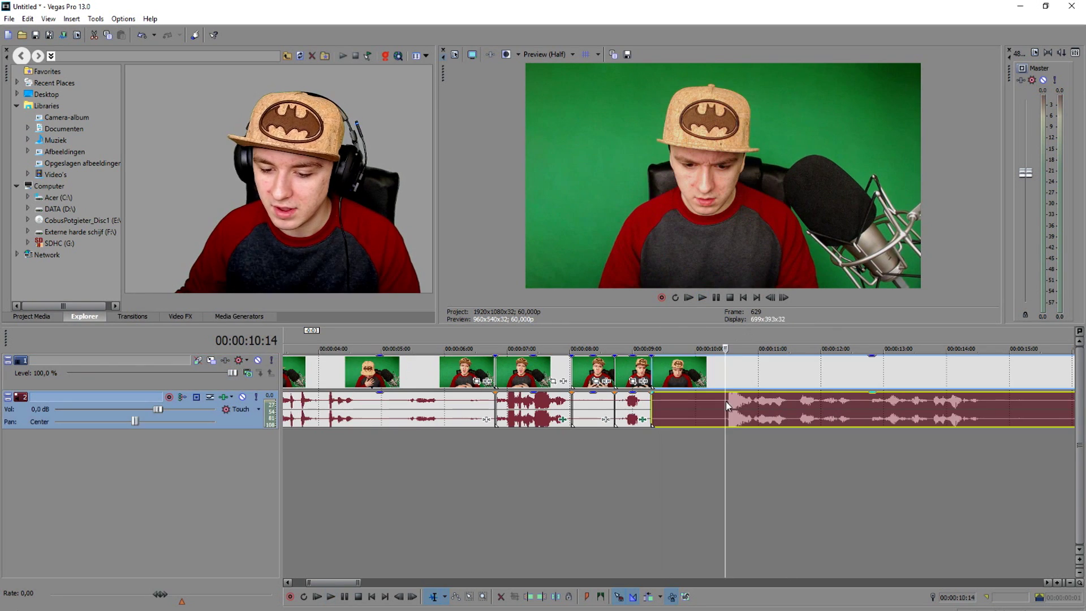
pyautogui.press('s')
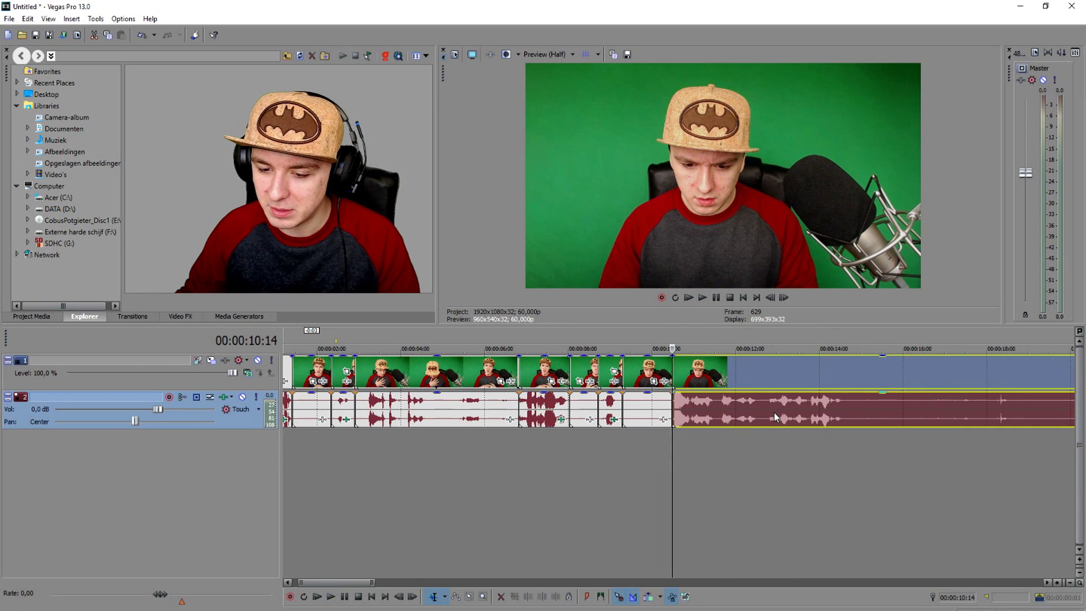
pyautogui.press('space')
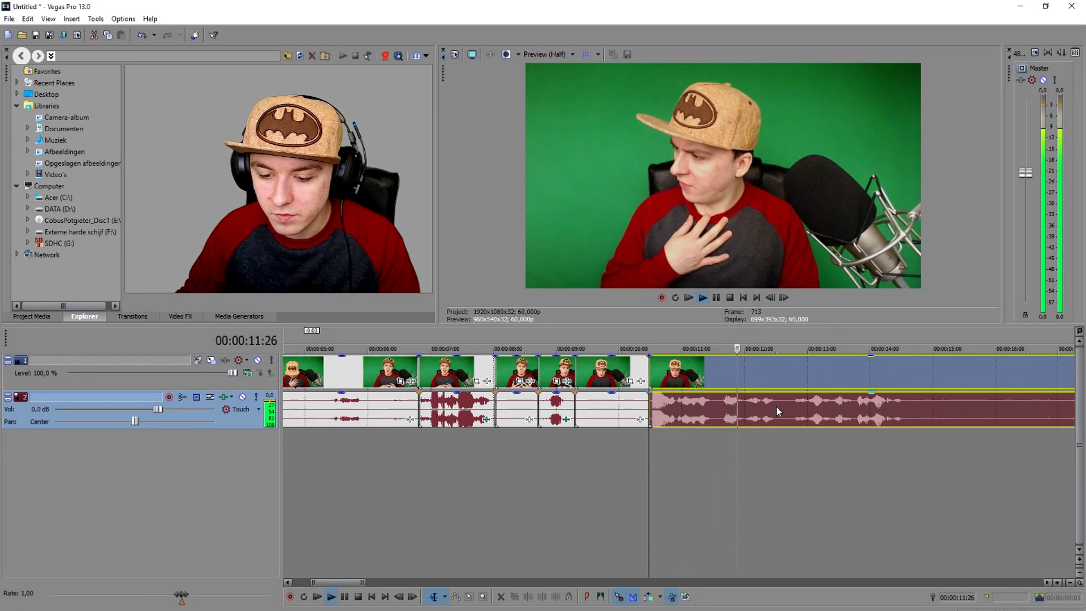
pyautogui.click(778, 399)
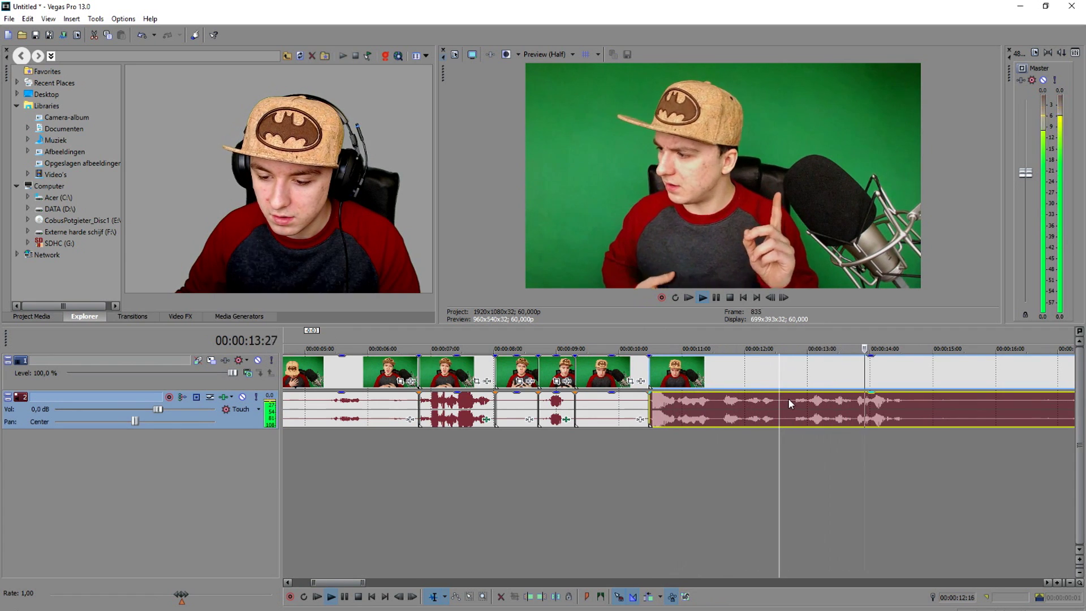
pyautogui.press('space')
pyautogui.click(724, 374)
pyautogui.press('space')
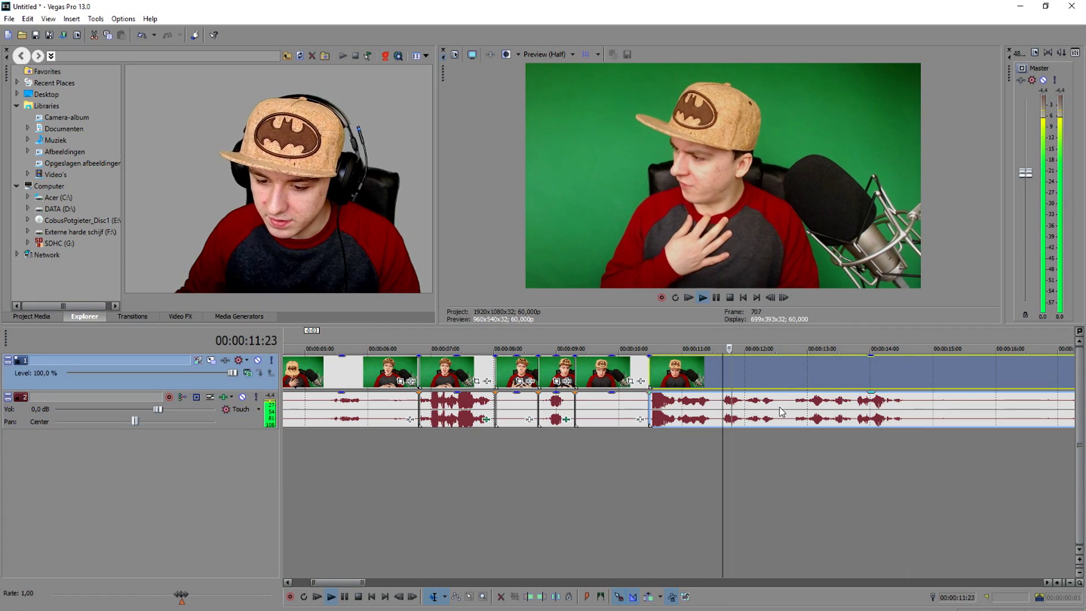
# - Split again at 00:00:14:19 and select the audio event before that cut
pyautogui.scroll(2, 847, 402)
pyautogui.click(846, 402)
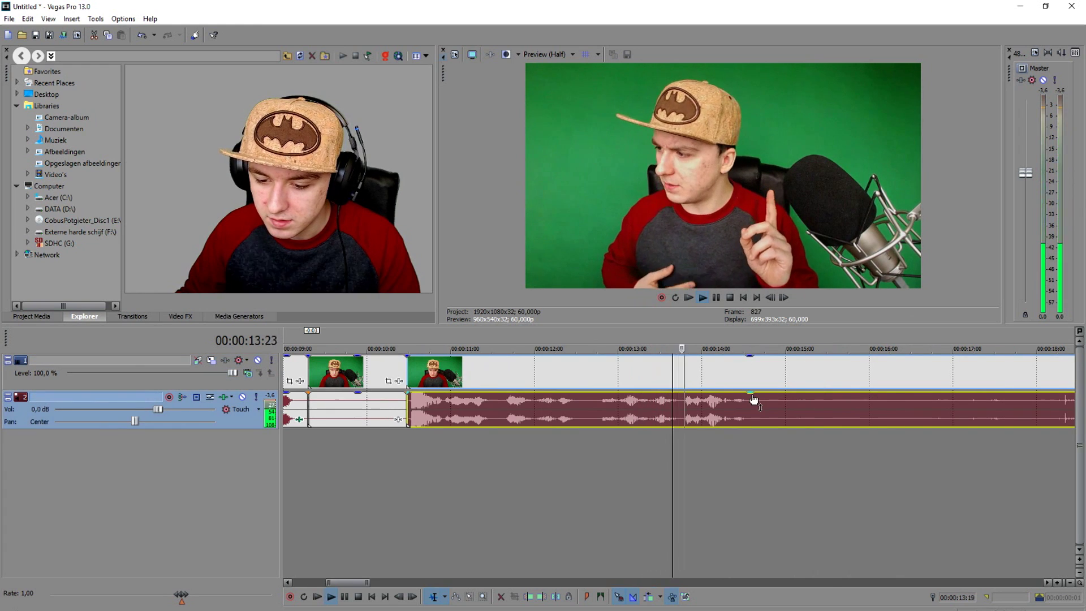
pyautogui.press('Return')
pyautogui.press('s')
pyautogui.scroll(-2, 704, 404)
pyautogui.scroll(-2, 704, 404)
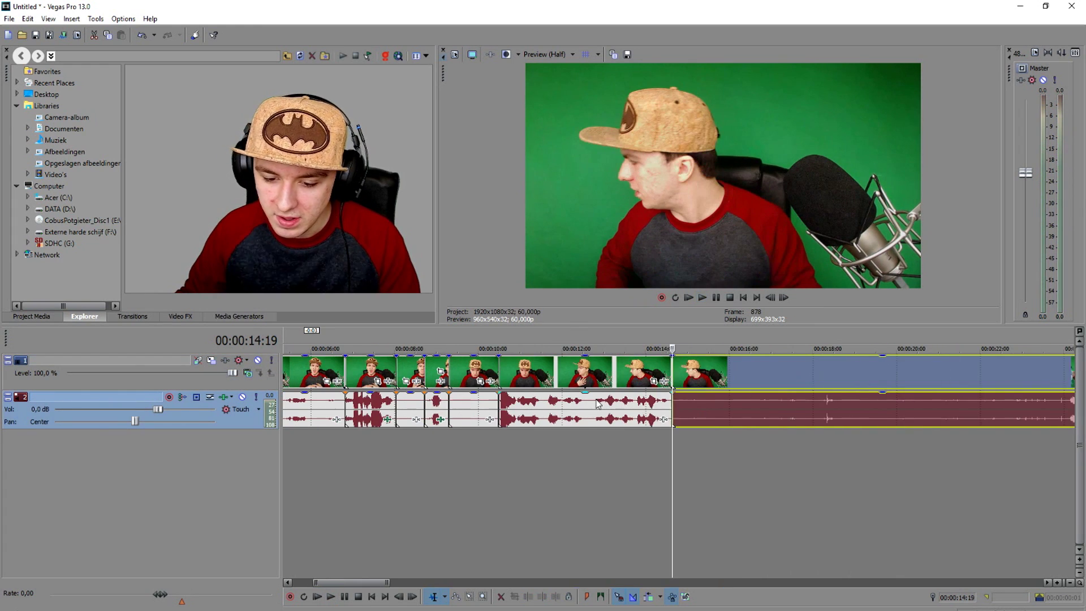
pyautogui.click(596, 407)
# - Add Pitch Shift at 3 semitones to the 10:14–14:19 audio event and play from the start
pyautogui.click(664, 420)
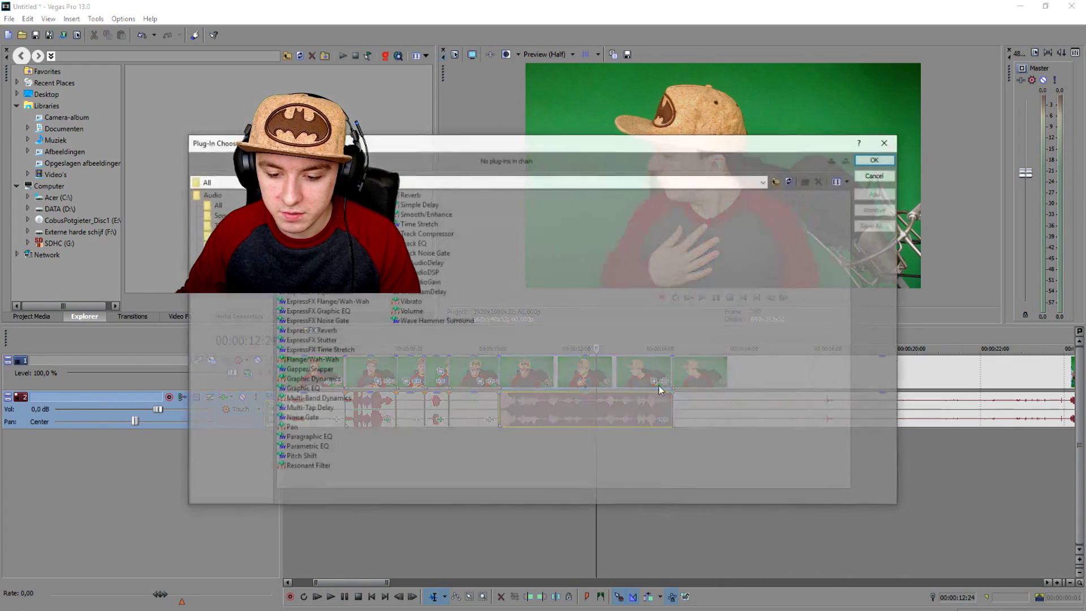
pyautogui.moveTo(553, 146); pyautogui.dragTo(874, 150)
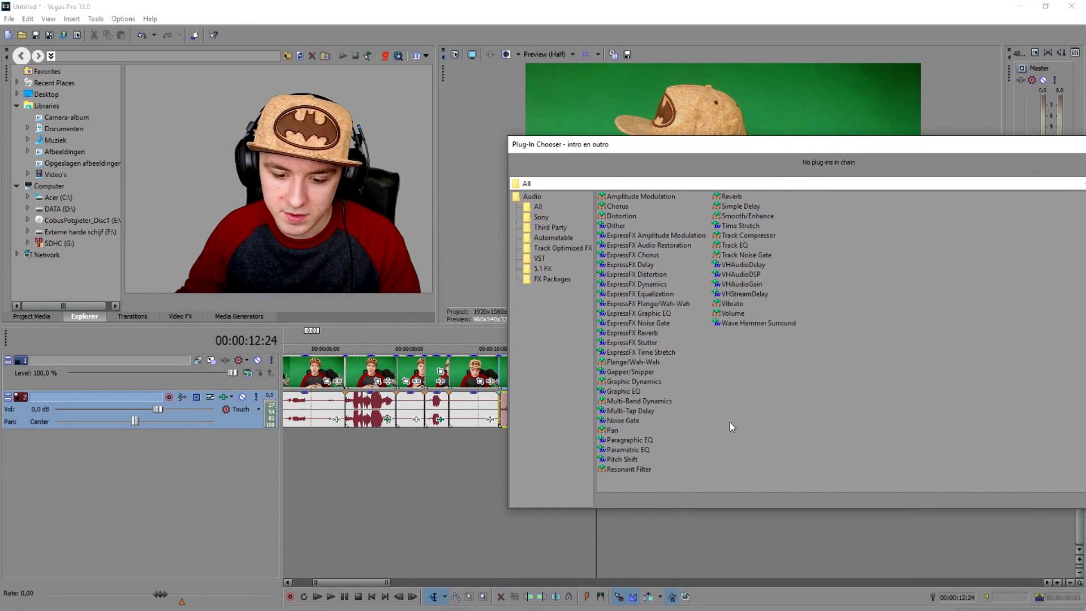
pyautogui.doubleClick(637, 461)
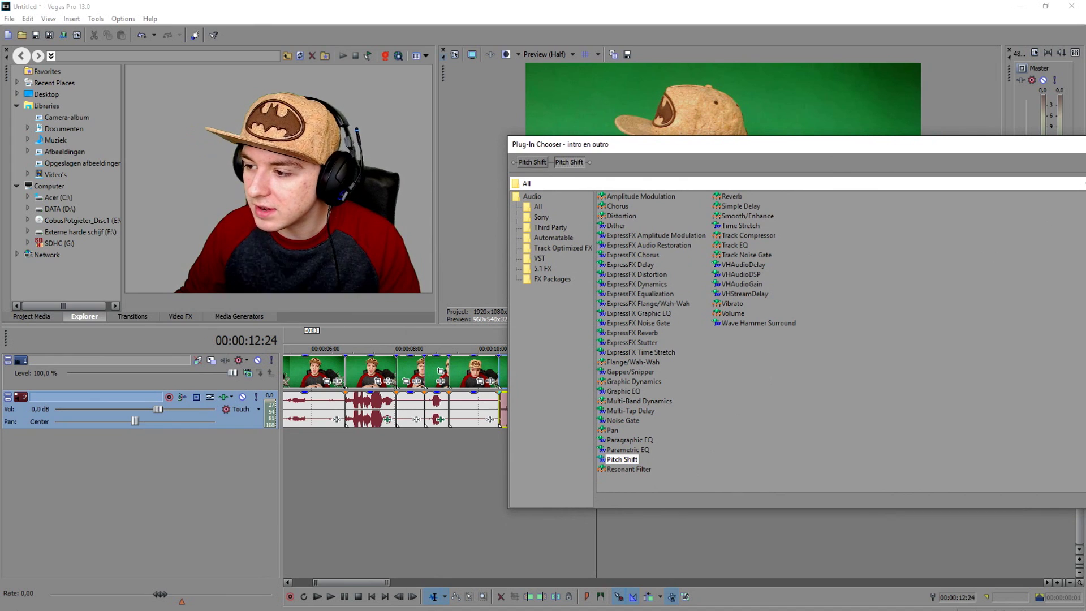
pyautogui.press('Return')
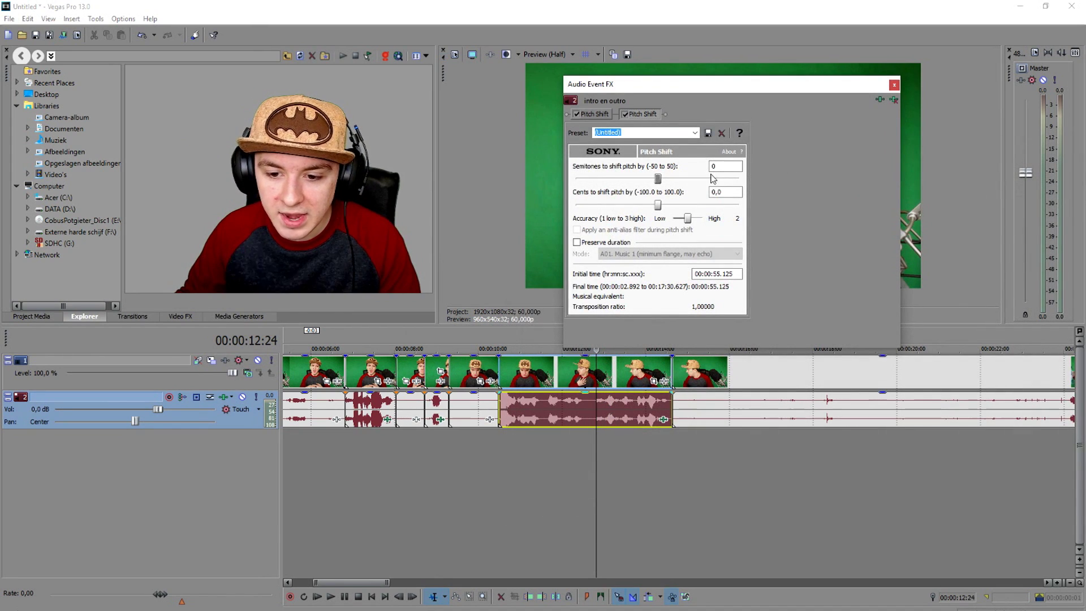
pyautogui.hotkey('shift', 'Home')
pyautogui.write('3')
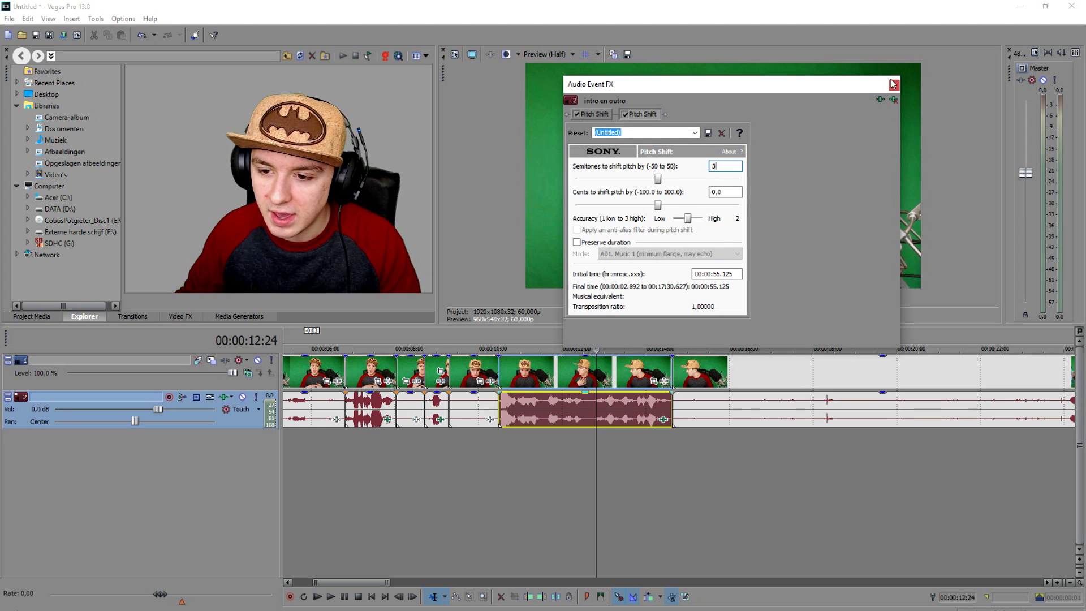
pyautogui.click(893, 84)
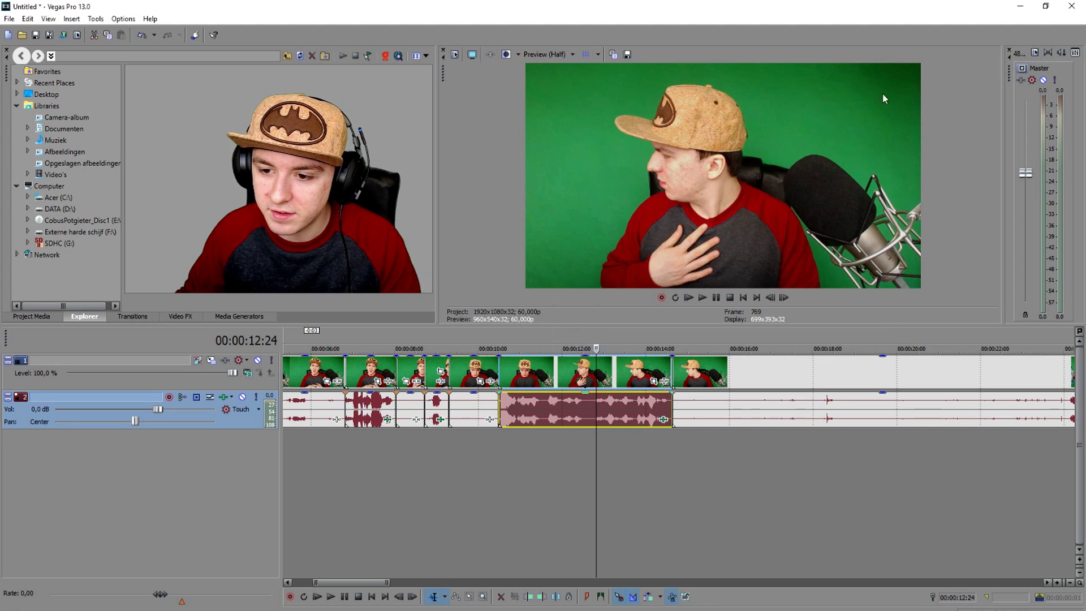
pyautogui.click(747, 297)
pyautogui.press('space')
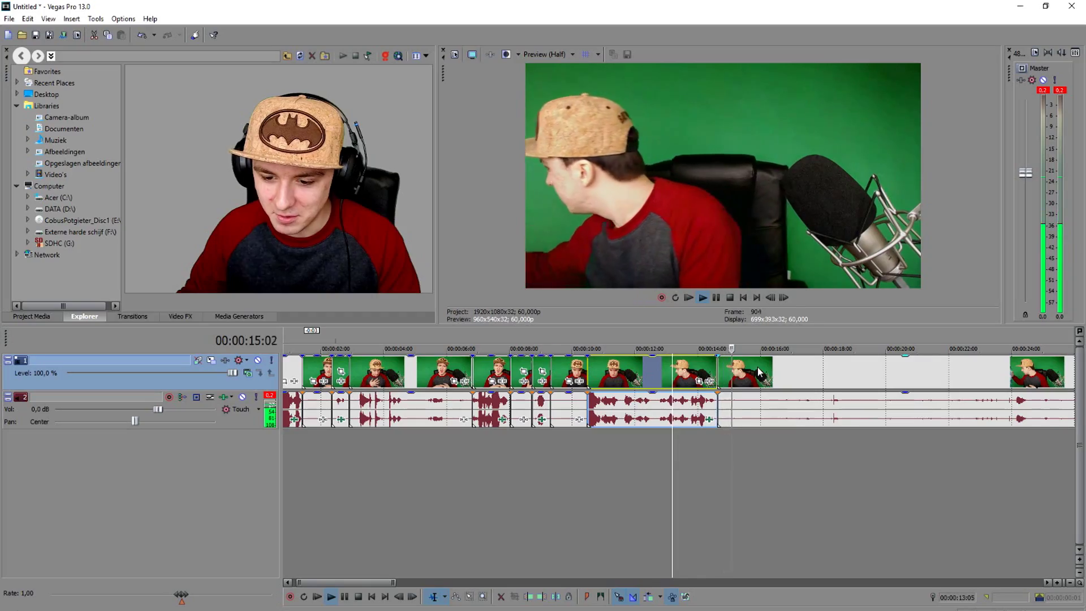
# - Split at 00:00:19:15 and ripple-delete the drinking pause before it
pyautogui.click(629, 371)
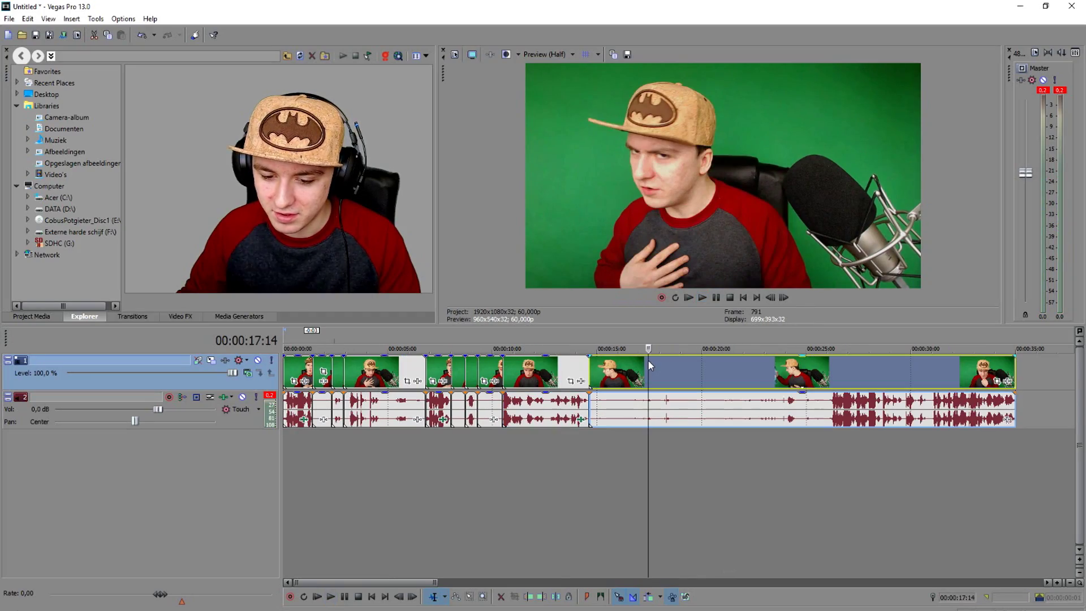
pyautogui.scroll(2, 708, 365)
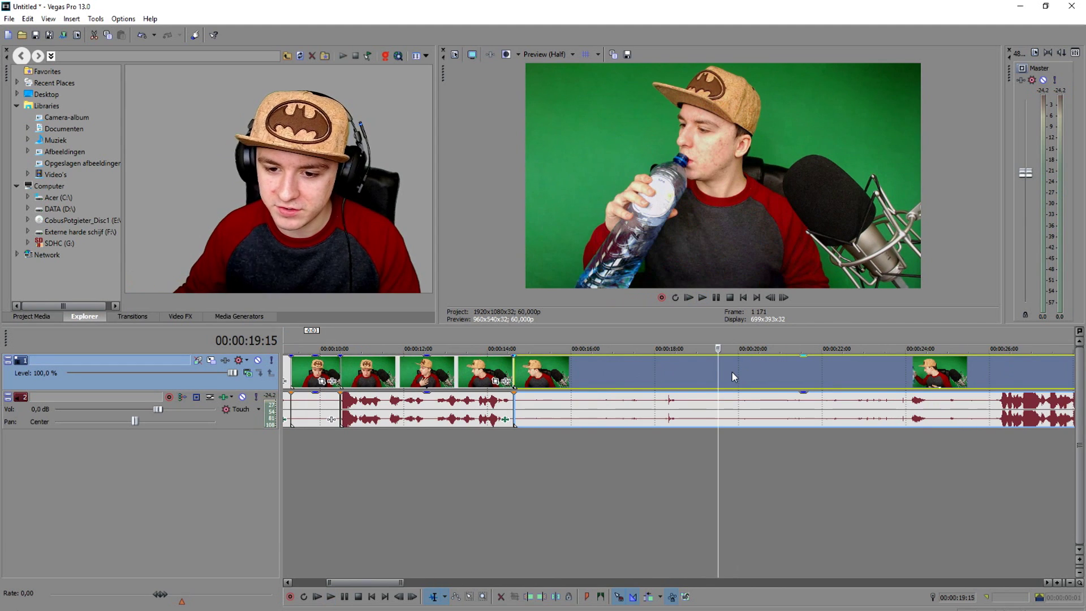
pyautogui.press('s')
pyautogui.click(678, 371)
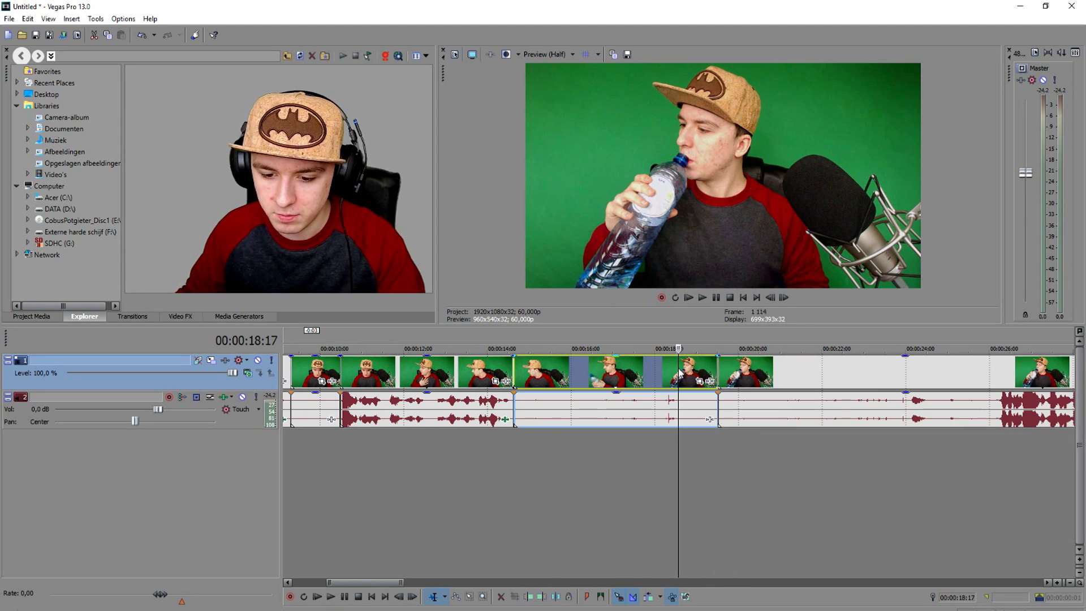
pyautogui.press('Delete')
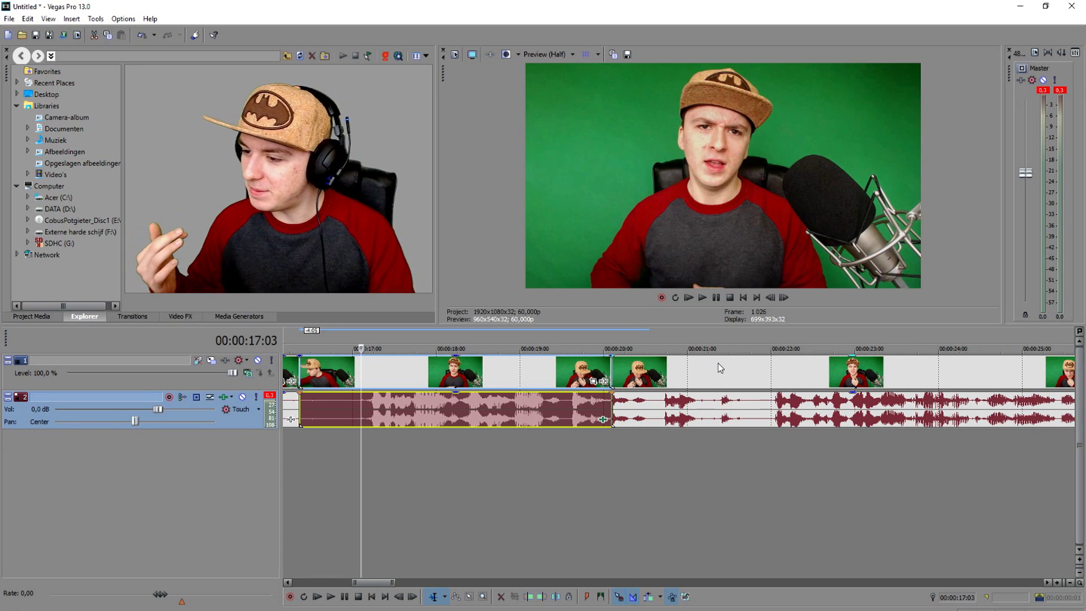
# - Rewind, then lower an audio event's Pitch Shift from 3 to -3 semitones (Down Minor 3rd)
pyautogui.click(737, 297)
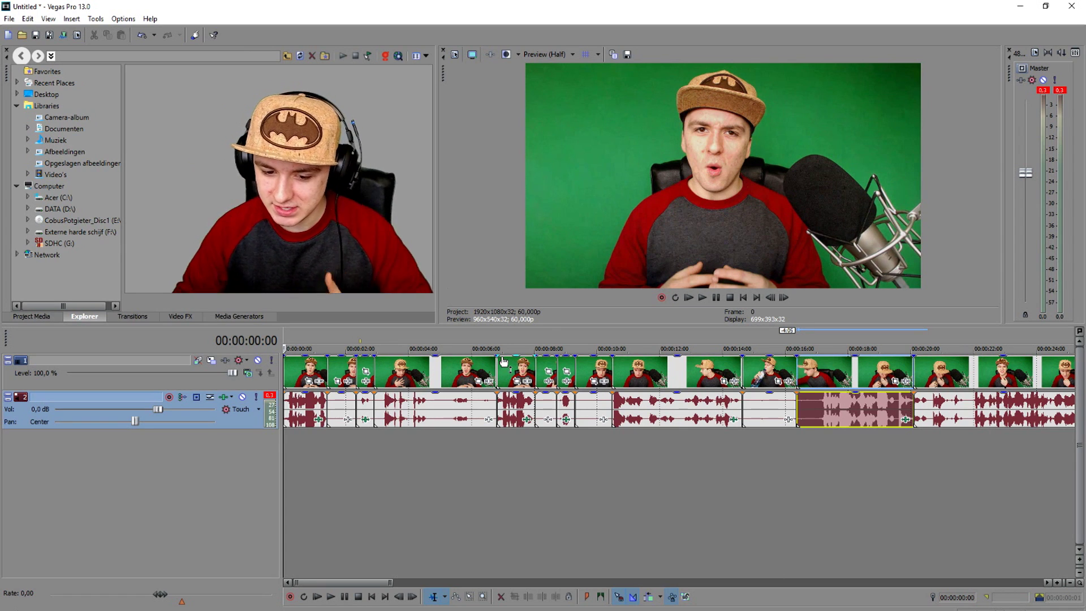
pyautogui.click(733, 421)
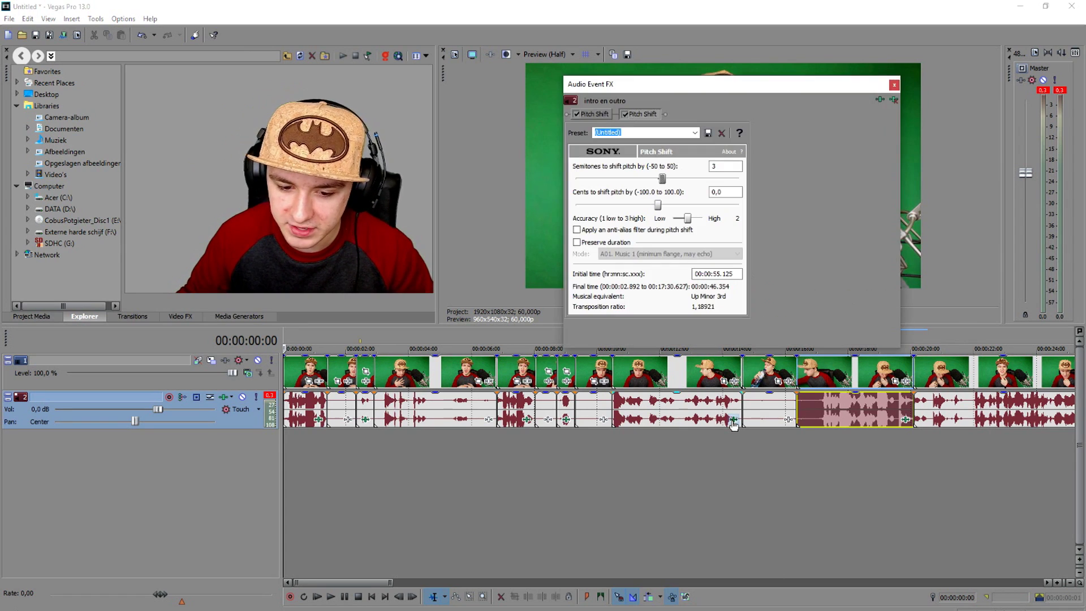
pyautogui.moveTo(488, 250); pyautogui.dragTo(469, 249)
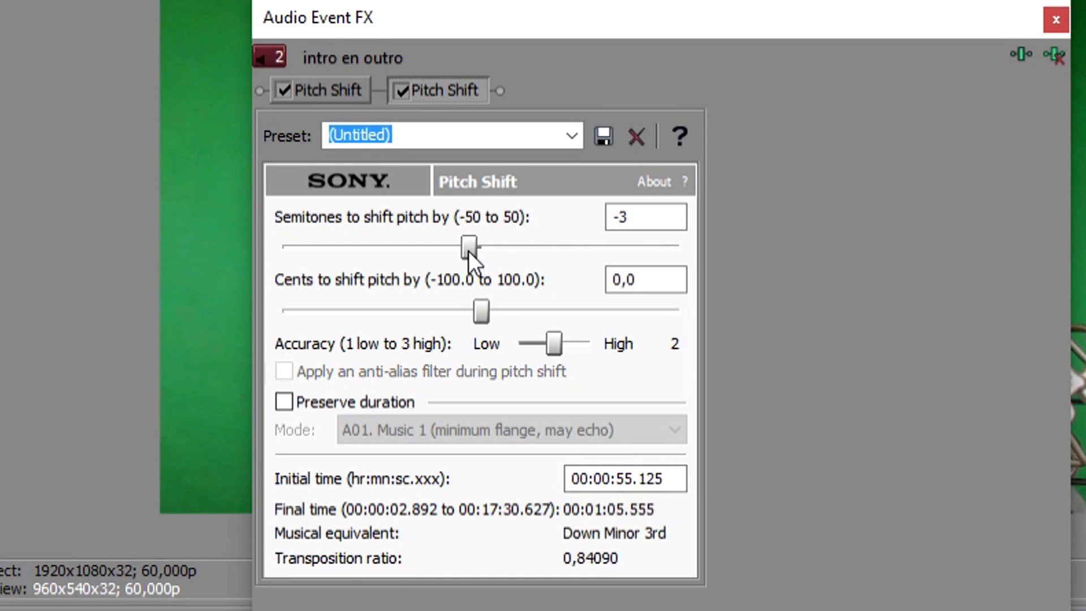